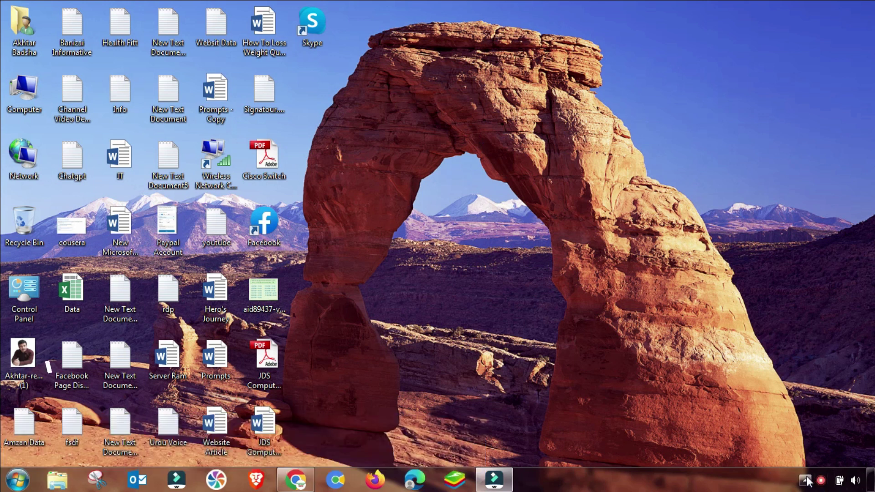
- Quit BitTorrent from its notification-area icon and confirm the exit
left_click(807, 481)
right_click(823, 395)
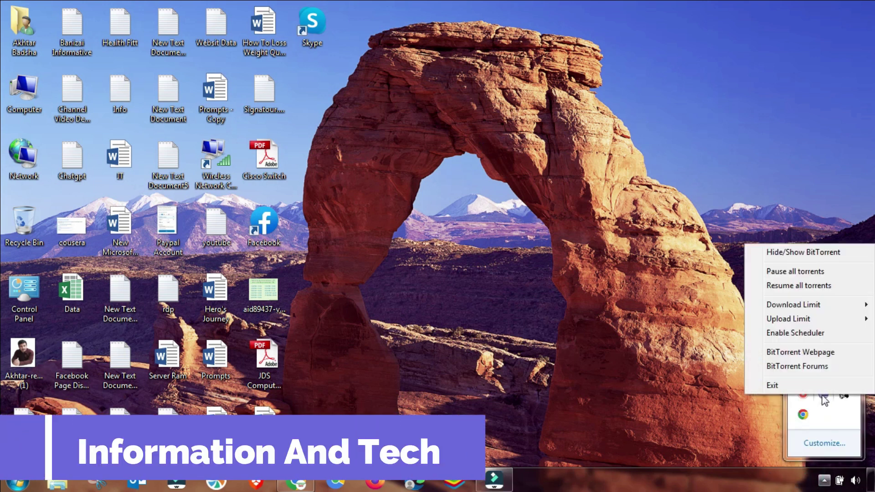
left_click(783, 387)
left_click(477, 242)
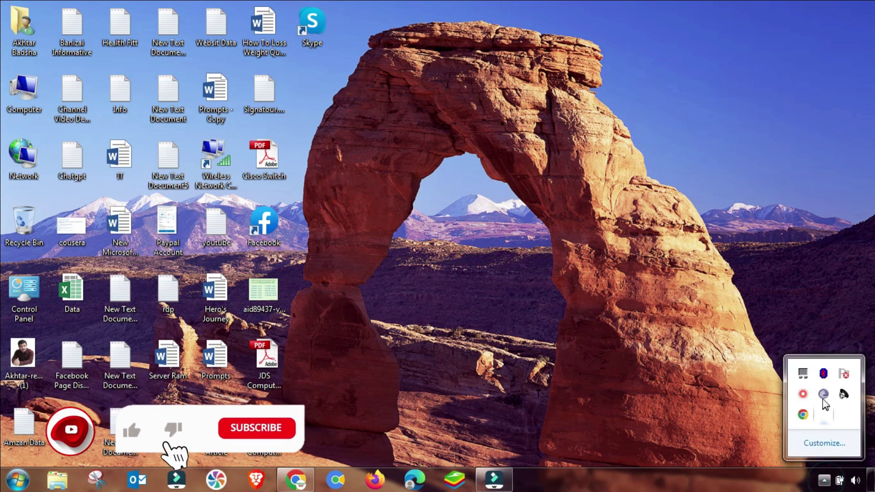
- In Task Manager, show all users' processes and end BitTorrent.exe, dismissing the resulting error
right_click(747, 483)
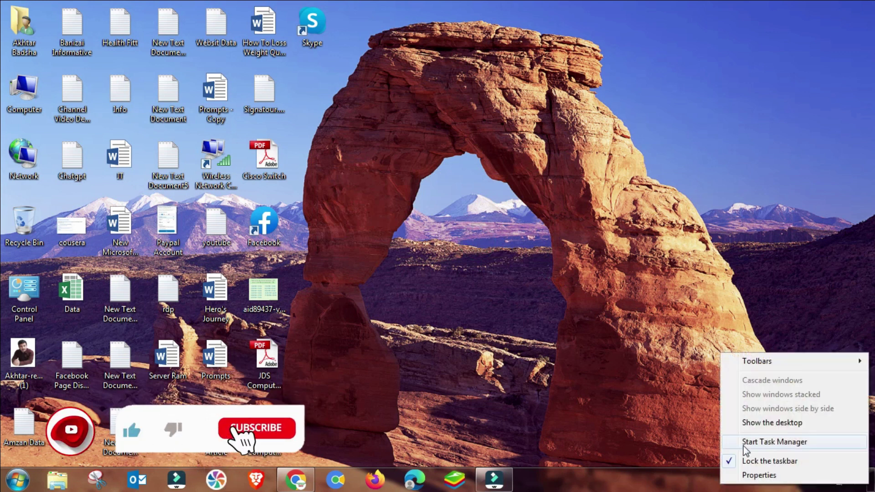
left_click(745, 444)
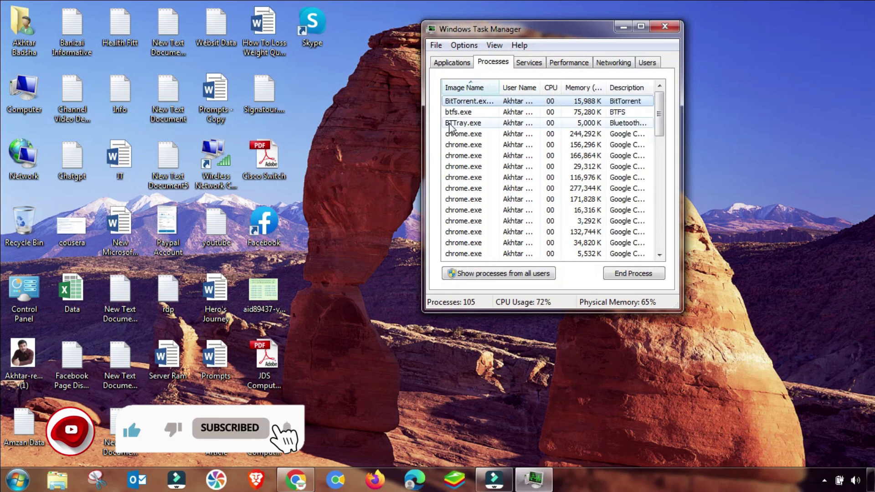
left_click(474, 273)
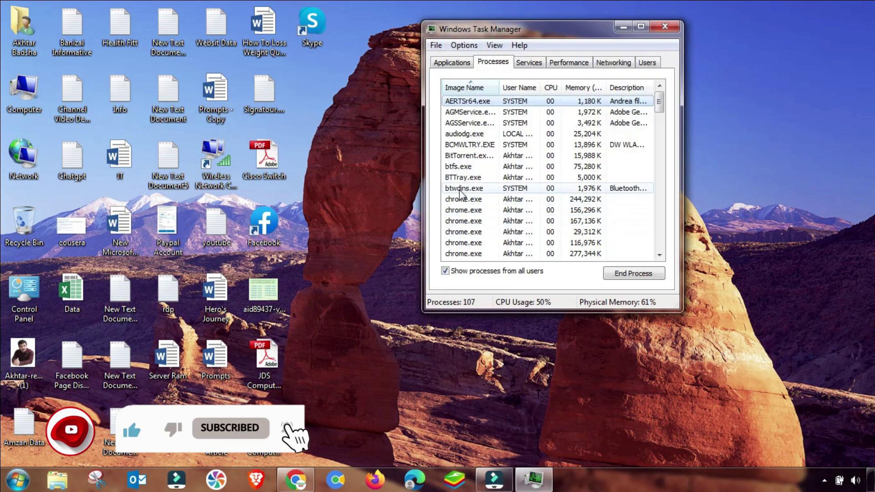
left_click(479, 155)
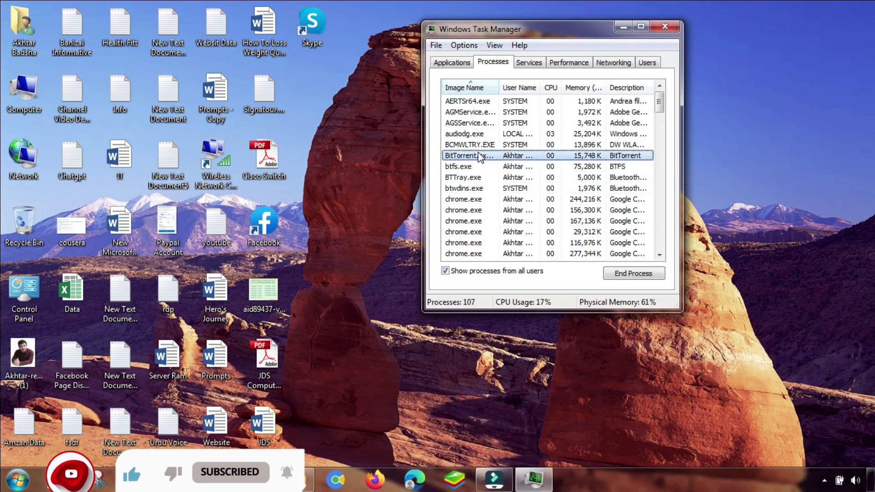
left_click(633, 274)
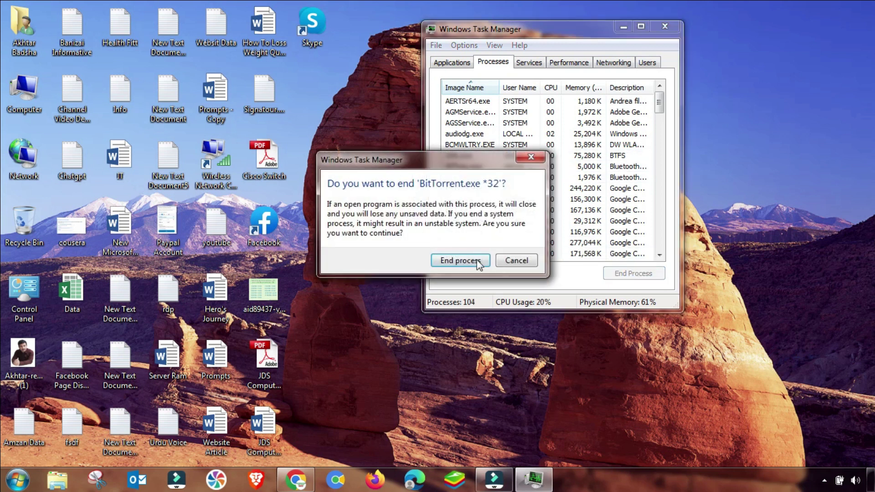
left_click(477, 262)
left_click(509, 290)
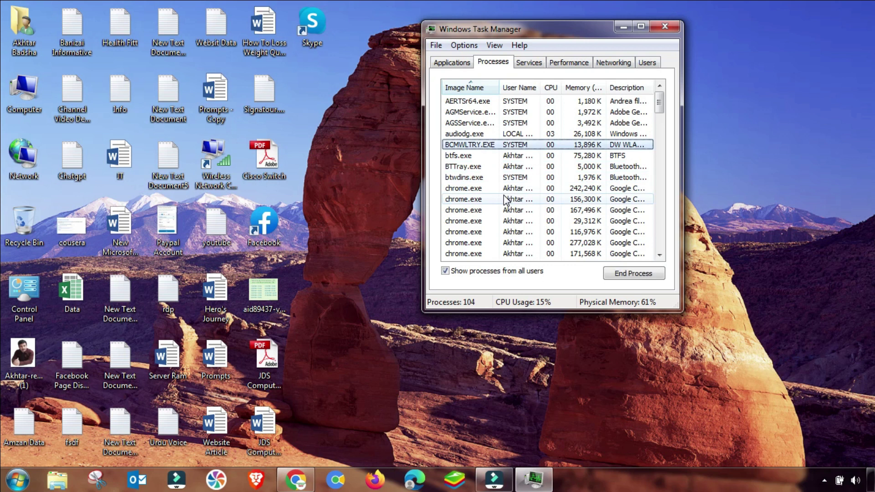
- Close Task Manager and copy the BitTorrent shortcut's Target path from its Properties
left_click(665, 26)
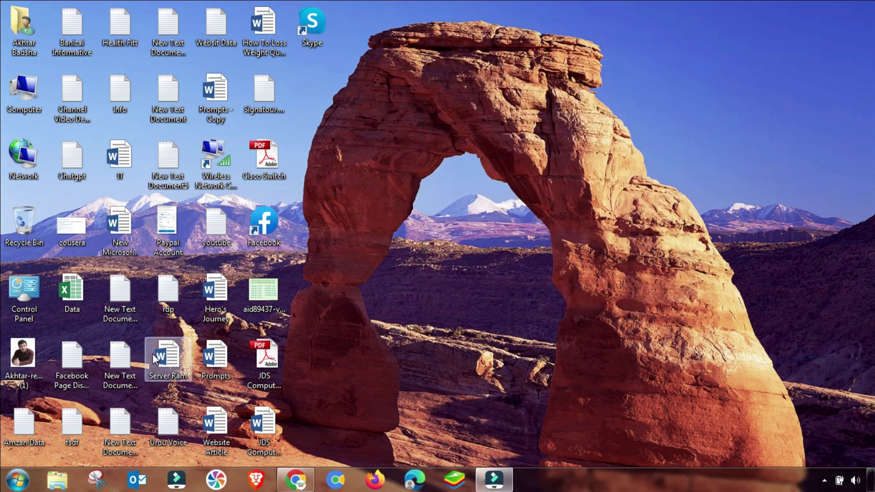
left_click(20, 482)
right_click(64, 228)
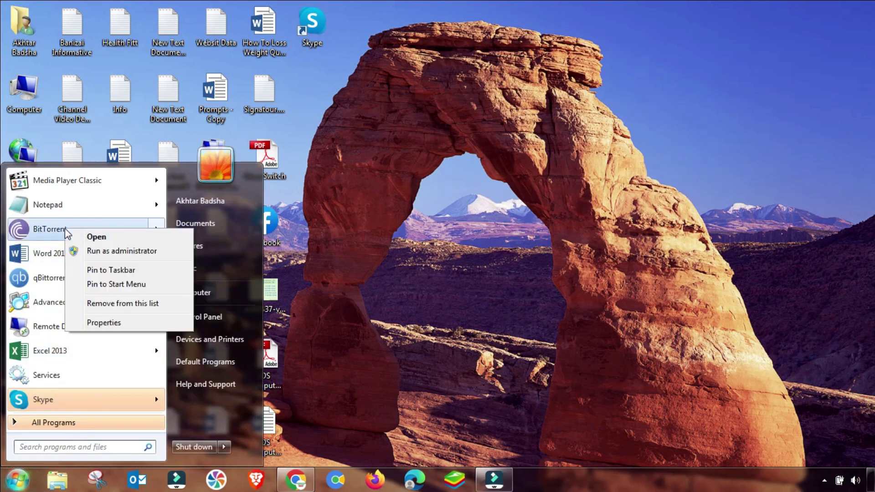
left_click(102, 323)
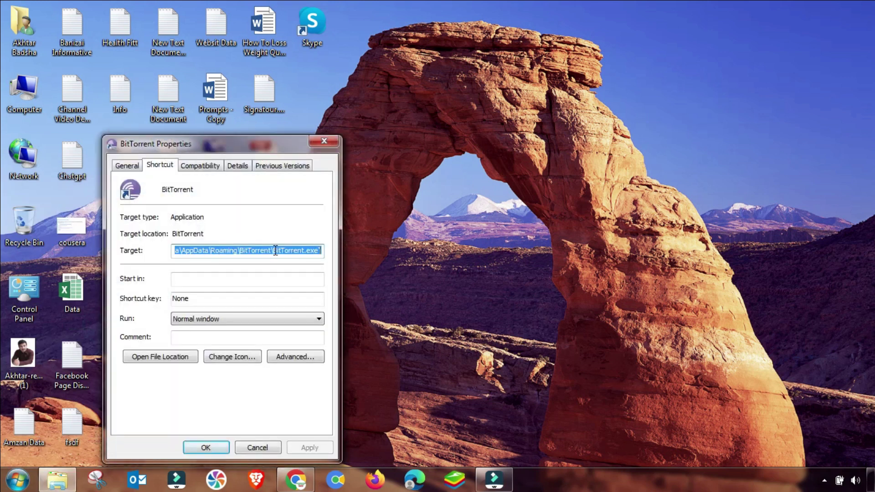
left_click(296, 249)
left_click_drag(315, 250, 150, 251)
right_click(201, 252)
left_click(226, 291)
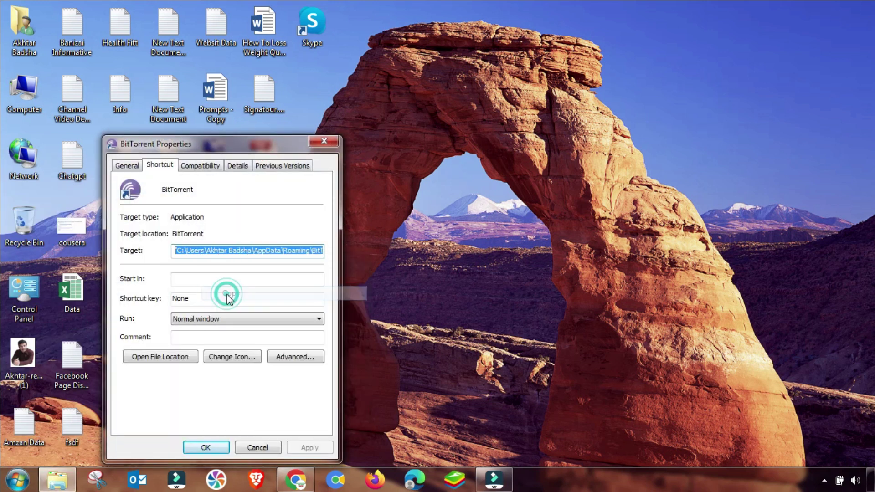
left_click(324, 141)
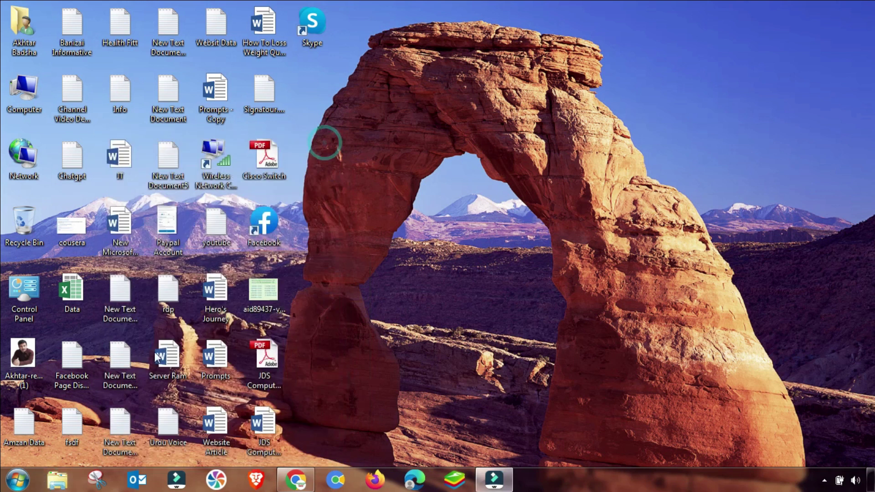
- Paste the quoted BitTorrent path into Start search, run it, then close the BitTorrent window
left_click(17, 479)
right_click(58, 446)
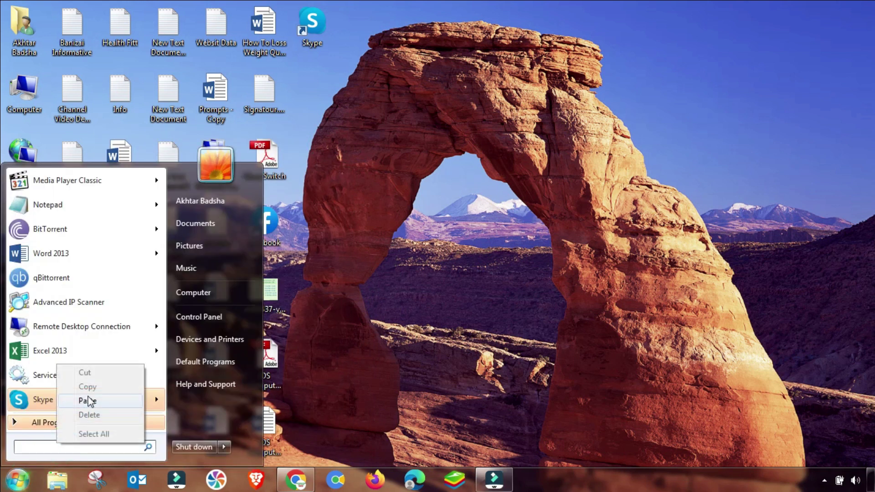
left_click(87, 400)
left_click(75, 449)
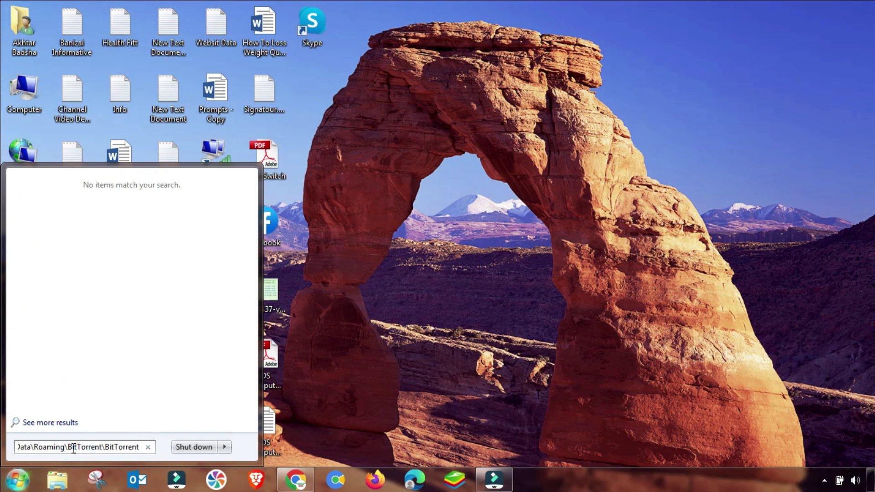
key("Left")
key("Left")
key("Left")
key("Left")
key("Left")
key("Left")
key("Left")
key("Left")
key("Left")
key("Left")
key("Left")
key("Left")
key("Left")
key("Left")
key("Left")
key("Left")
key("Left")
key("Left")
key("Left")
key("Left")
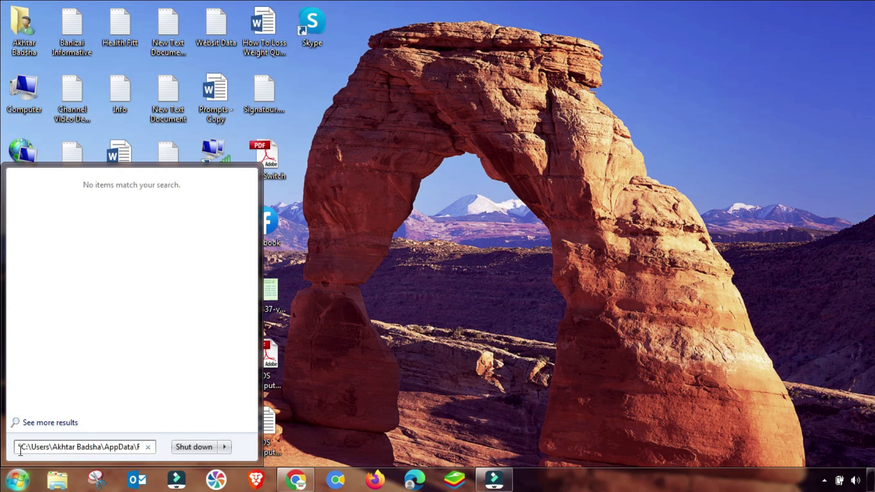
type("\"")
key("Return")
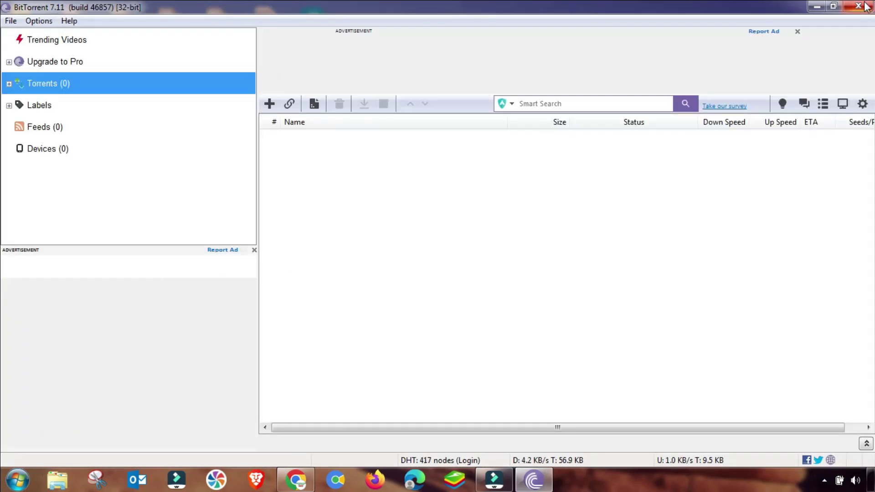
left_click(865, 6)
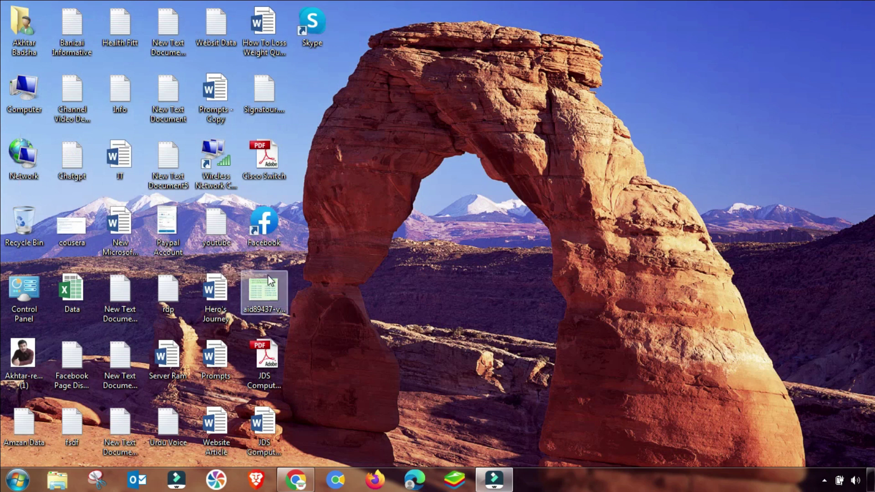
- In the Run dialog, trim the executable name and open the AppData\Roaming\BitTorrent folder
key("super+r")
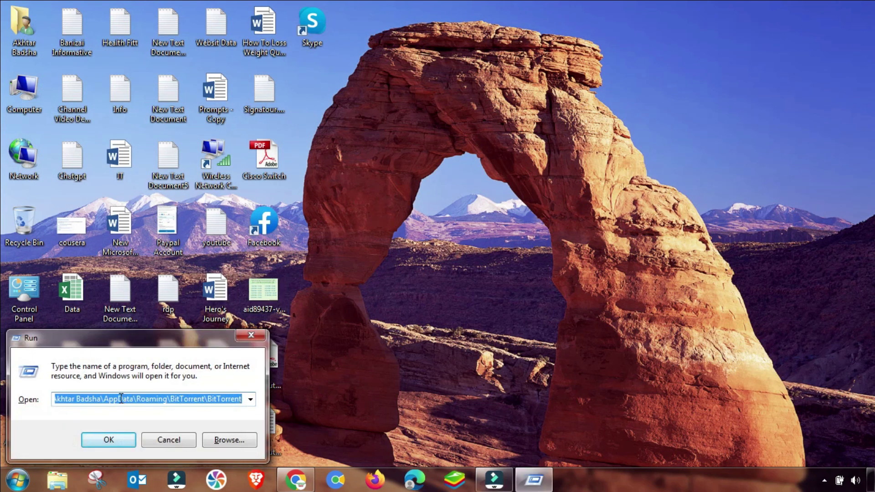
left_click(66, 403)
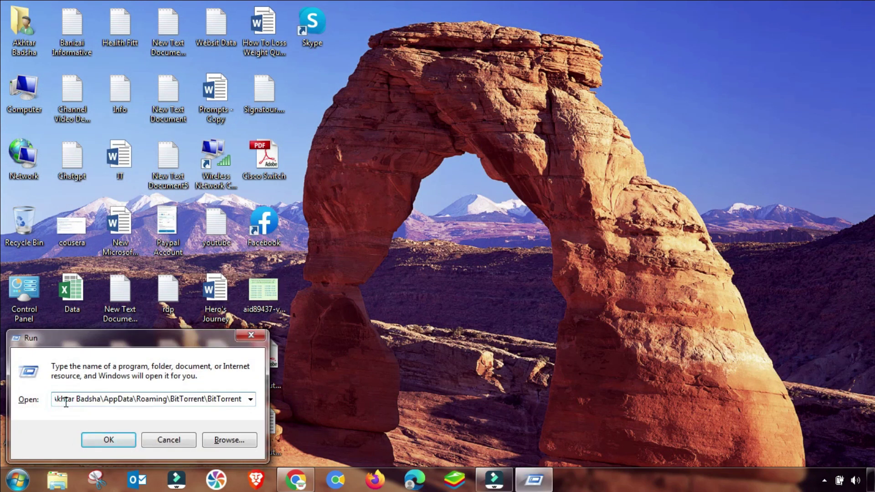
left_click(241, 399)
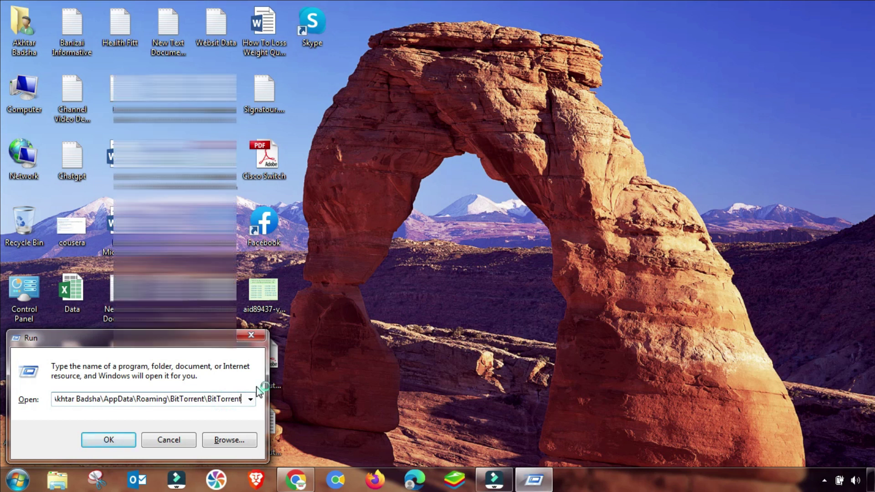
key("BackSpace")
key("BackSpace")
key("BackSpace")
key("BackSpace")
key("BackSpace")
key("BackSpace")
key("BackSpace")
key("BackSpace")
key("BackSpace")
key("BackSpace")
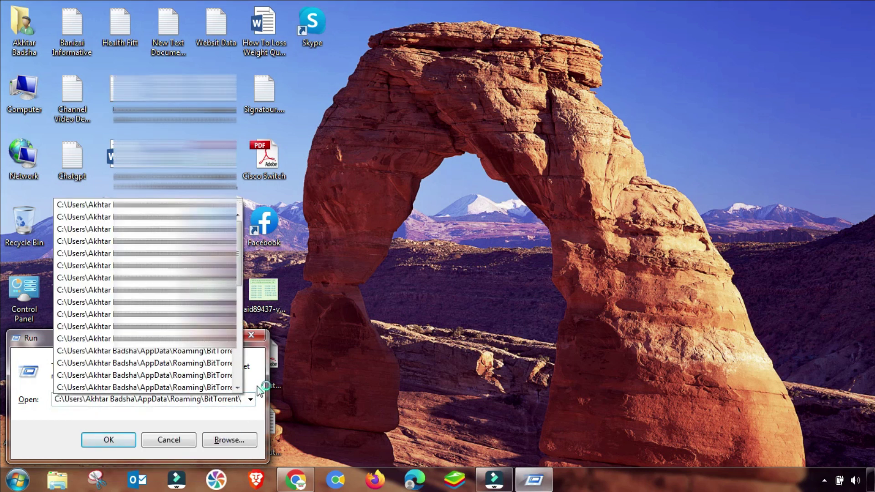
key("Return")
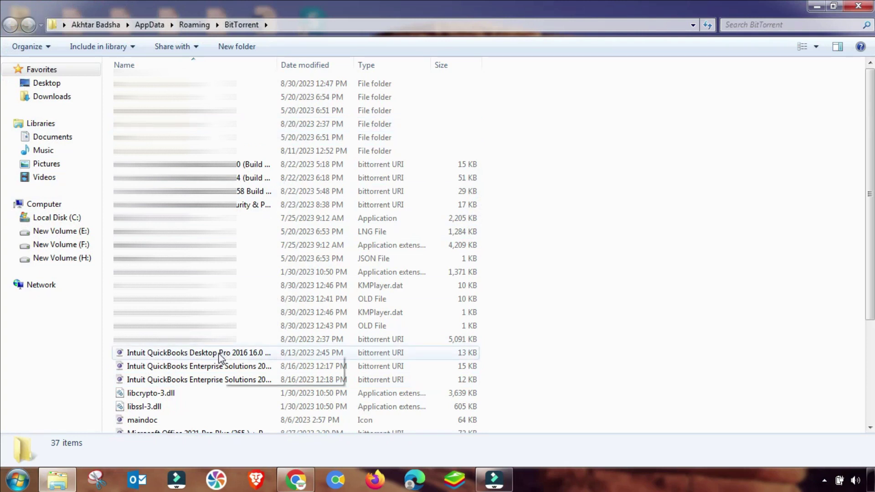
- Delete rss.dat.old and settings.dat.old from the BitTorrent folder, then close the Explorer window
scroll(221, 373, "down", 2)
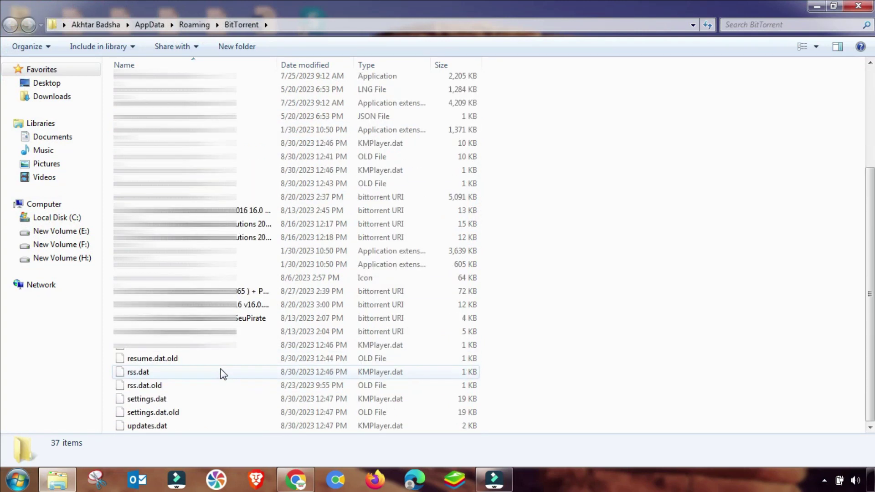
left_click(149, 387)
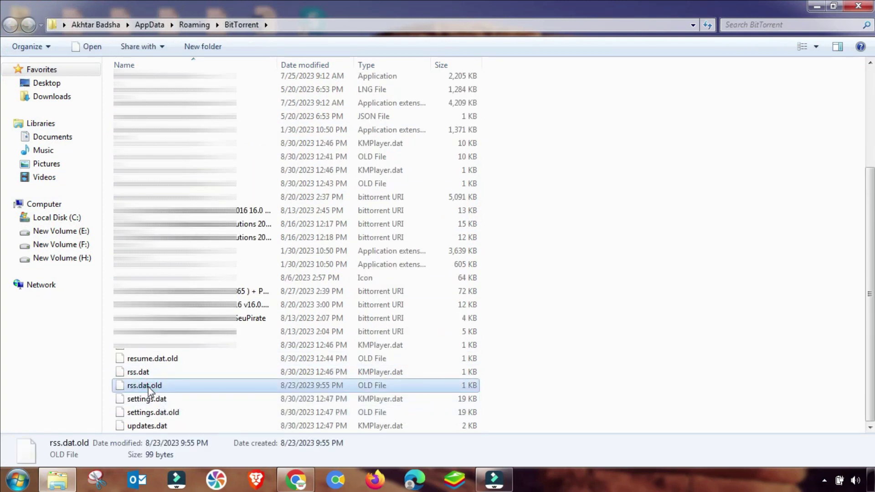
right_click(149, 387)
left_click(176, 339)
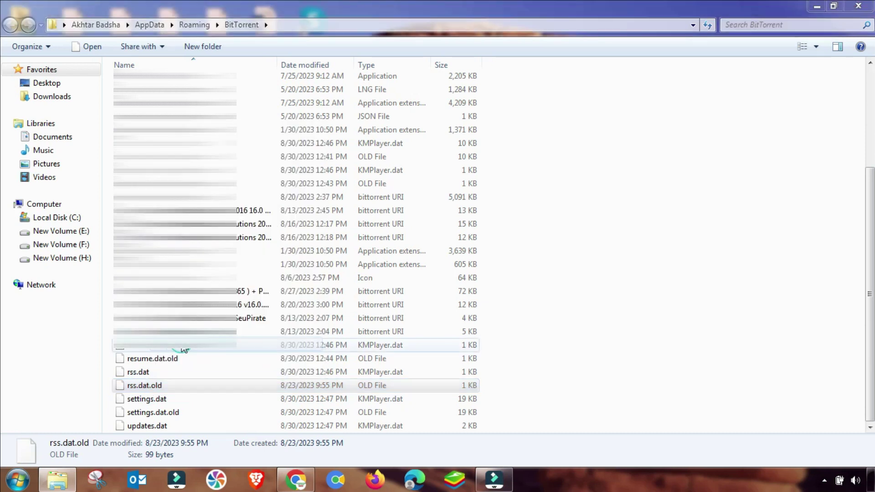
left_click(483, 293)
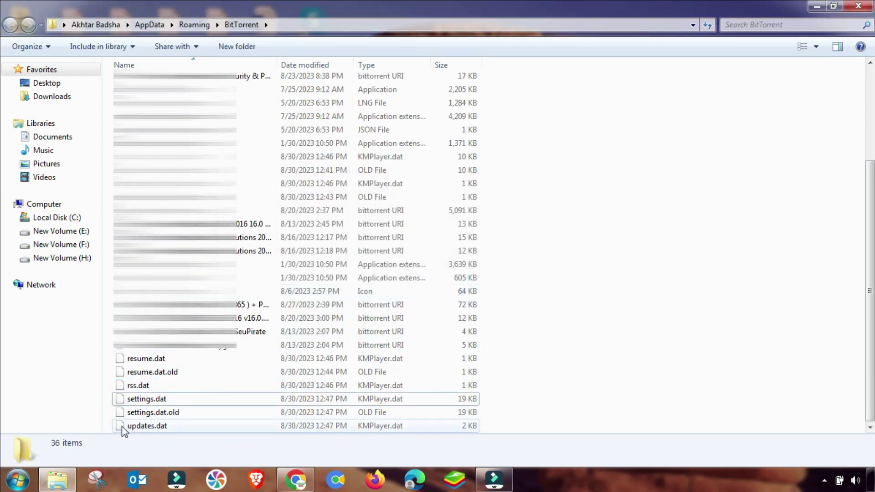
left_click(146, 412)
right_click(147, 412)
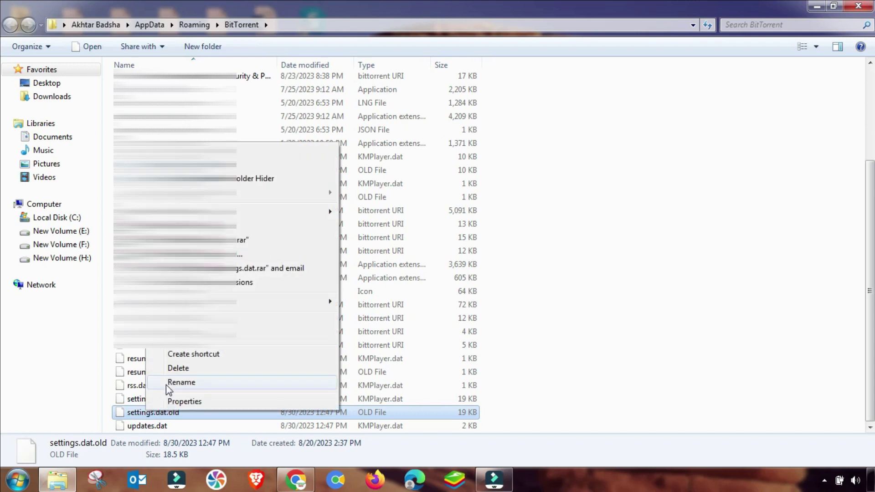
left_click(178, 368)
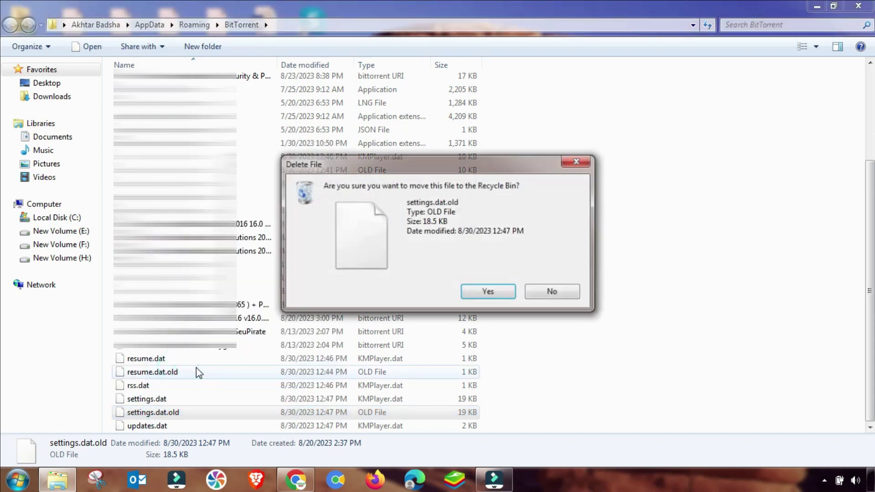
left_click(484, 293)
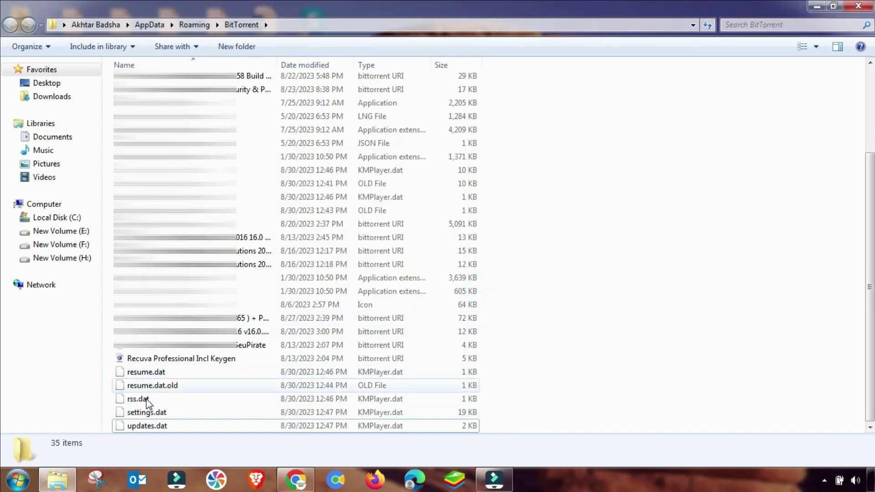
left_click(858, 6)
- Refresh the desktop and launch BitTorrent as administrator from the Start menu
right_click(441, 150)
left_click(469, 188)
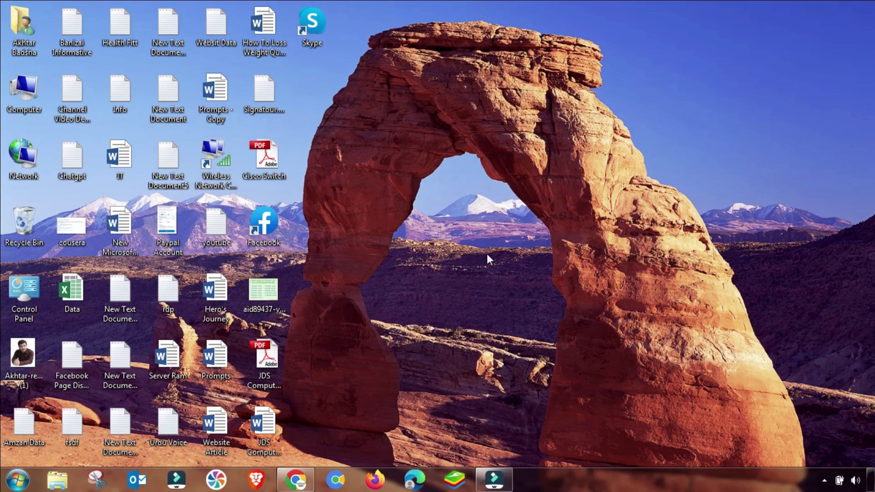
left_click(10, 474)
right_click(47, 233)
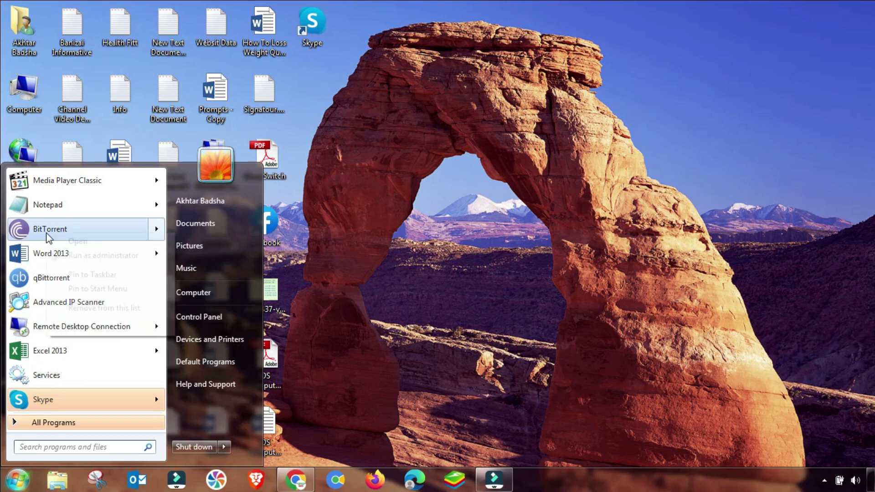
left_click(87, 257)
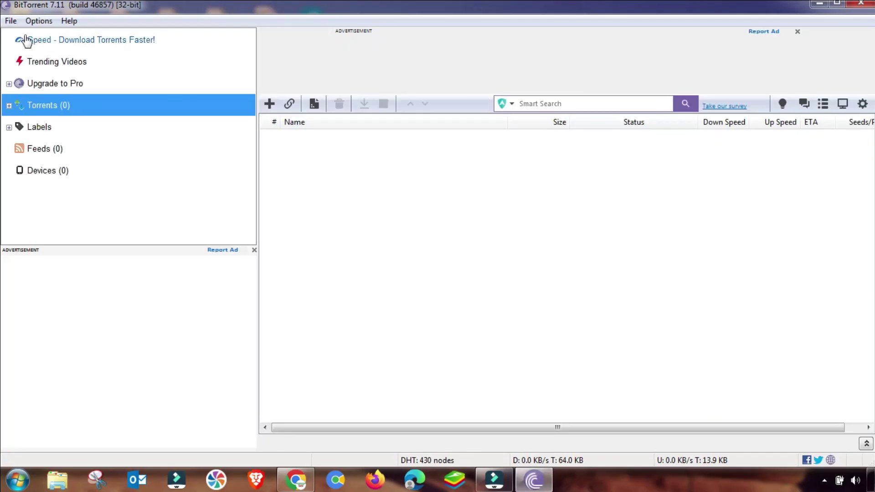
- Pick the Office 2016 .torrent file via Add Torrent, then close the new-torrent setup window
left_click(11, 21)
left_click(50, 37)
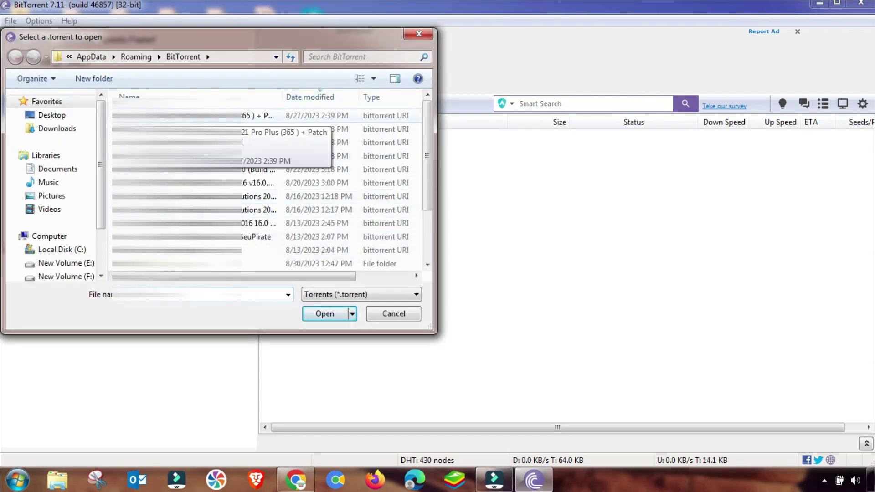
left_click(196, 116)
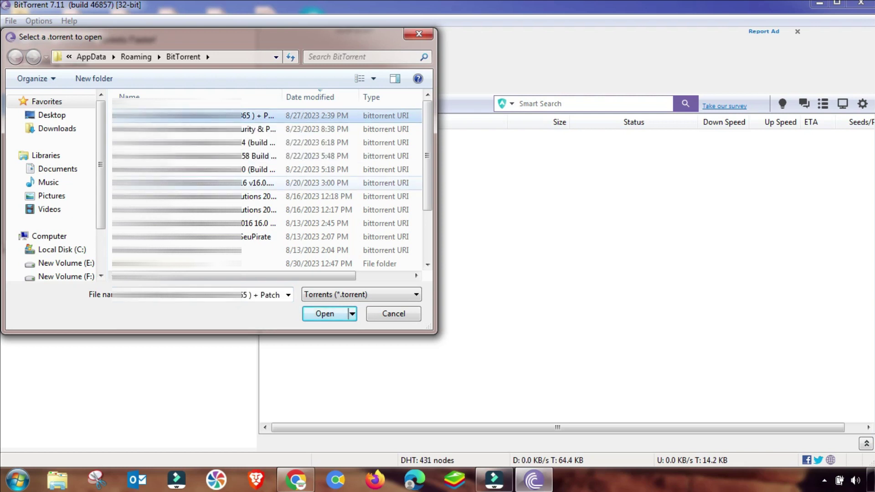
left_click(205, 183)
left_click(321, 315)
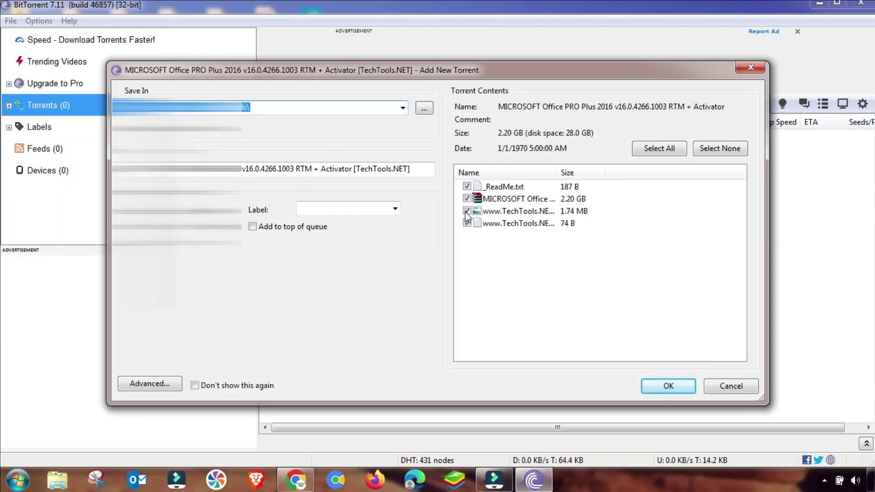
left_click(667, 387)
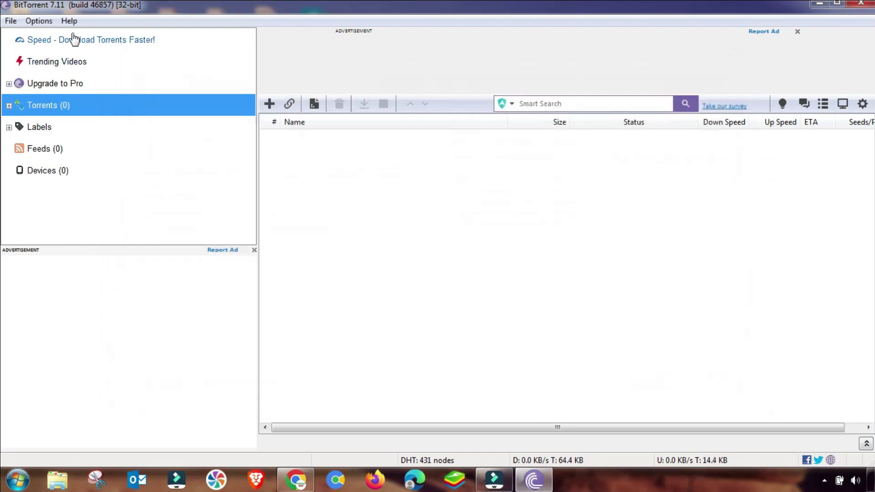
left_click(39, 20)
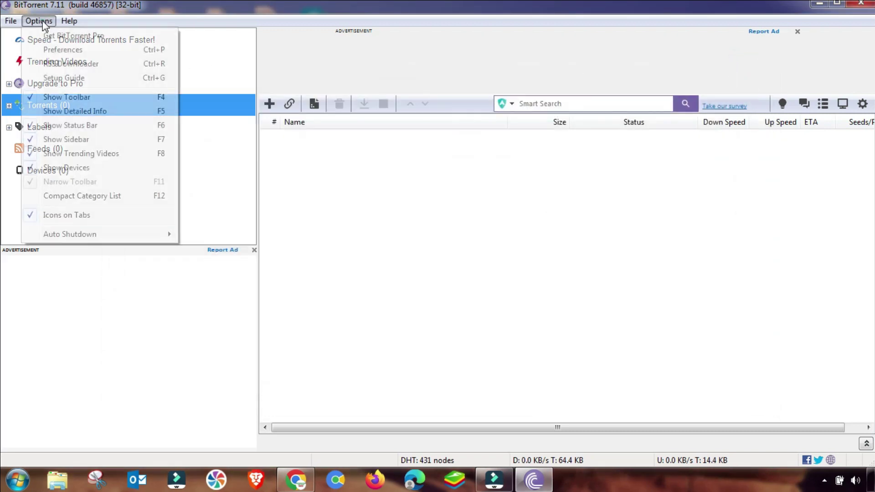
- Review the General, Privacy, UI Settings and Directories preference pages, leaving their settings unchanged
left_click(59, 50)
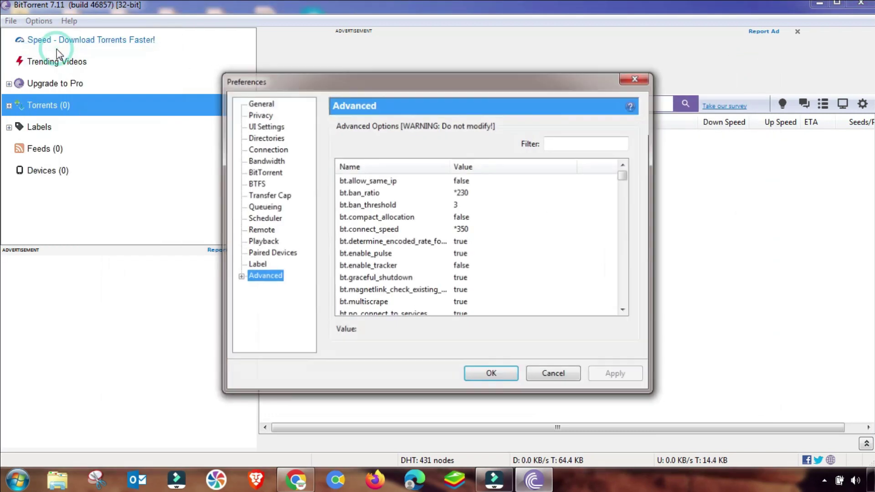
left_click(260, 104)
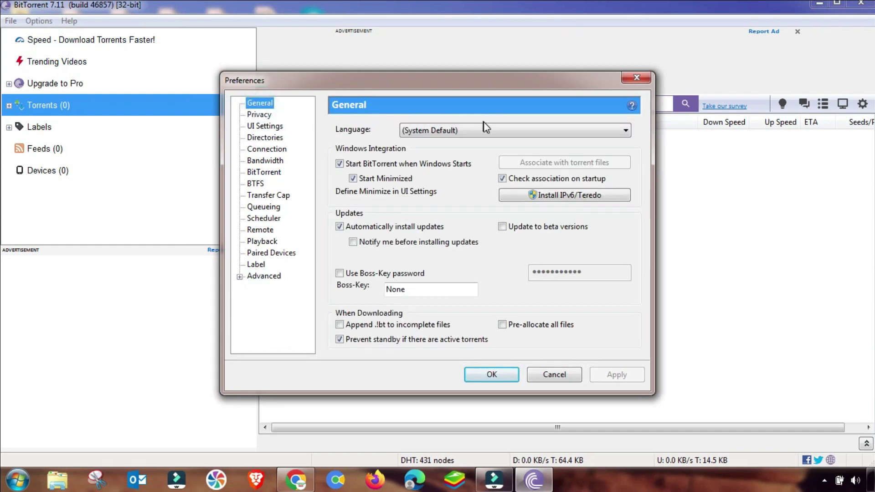
left_click(441, 131)
left_click(441, 133)
left_click(258, 115)
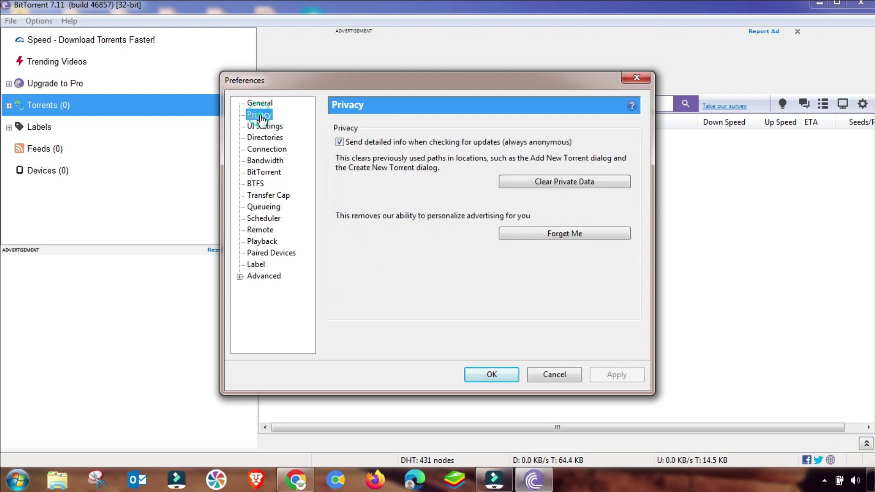
left_click(339, 142)
left_click(340, 142)
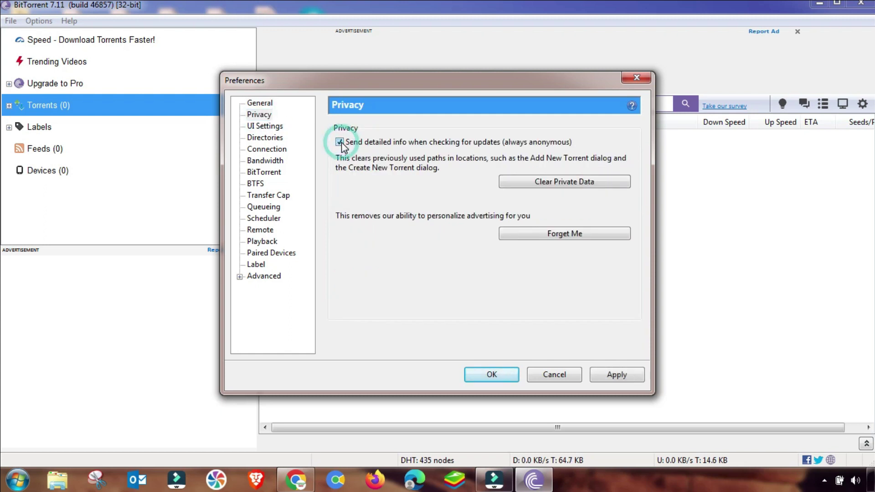
left_click(265, 126)
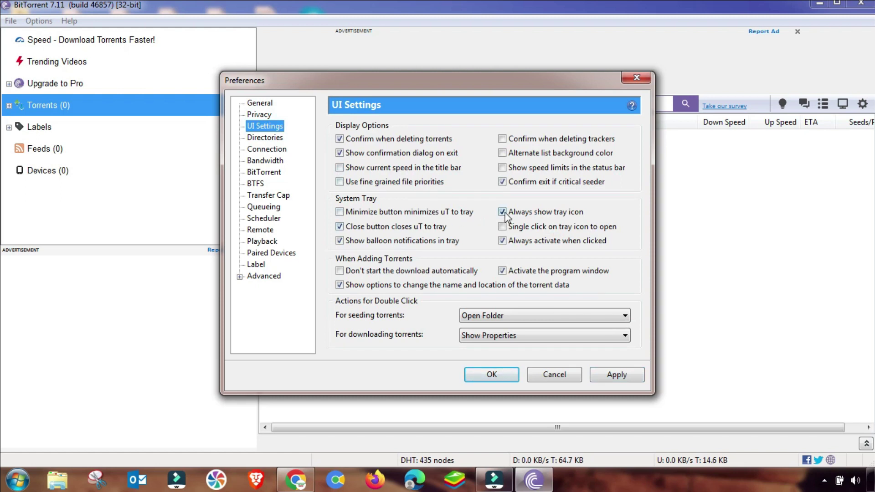
left_click(265, 138)
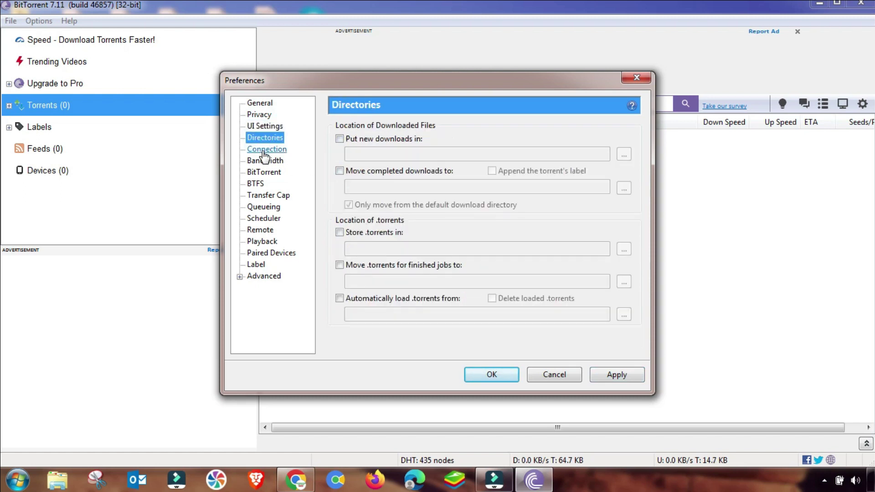
- On the Connection page, randomize the incoming port to 53610 and keep proxy type (none)
left_click(264, 151)
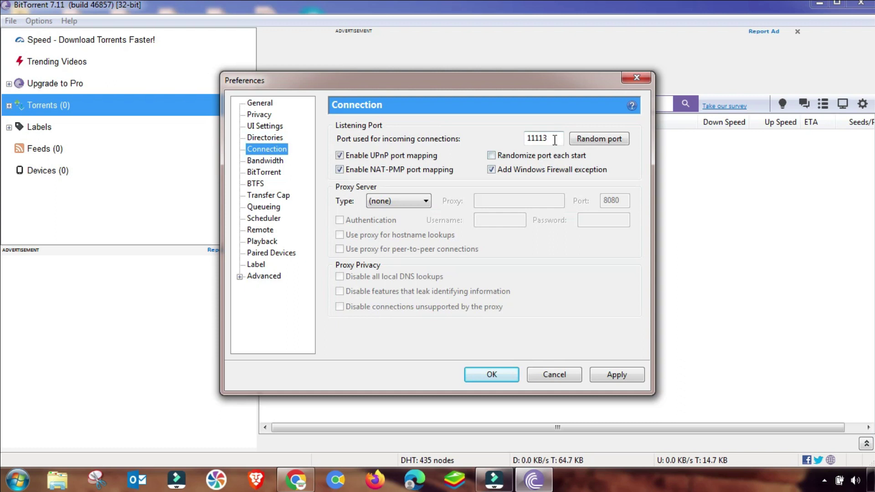
left_click(588, 142)
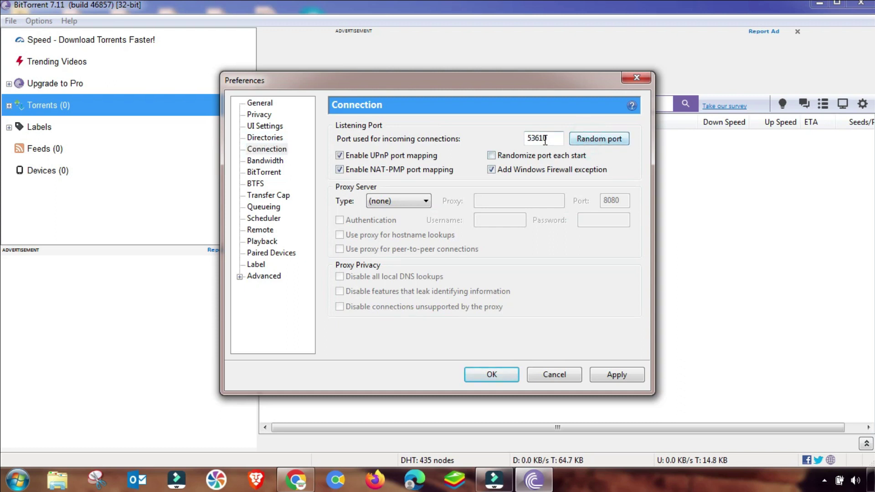
left_click(399, 203)
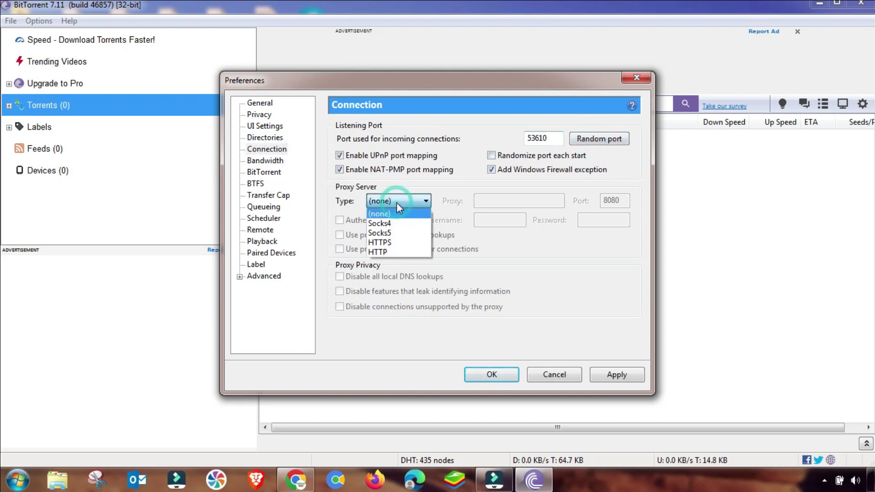
left_click(389, 203)
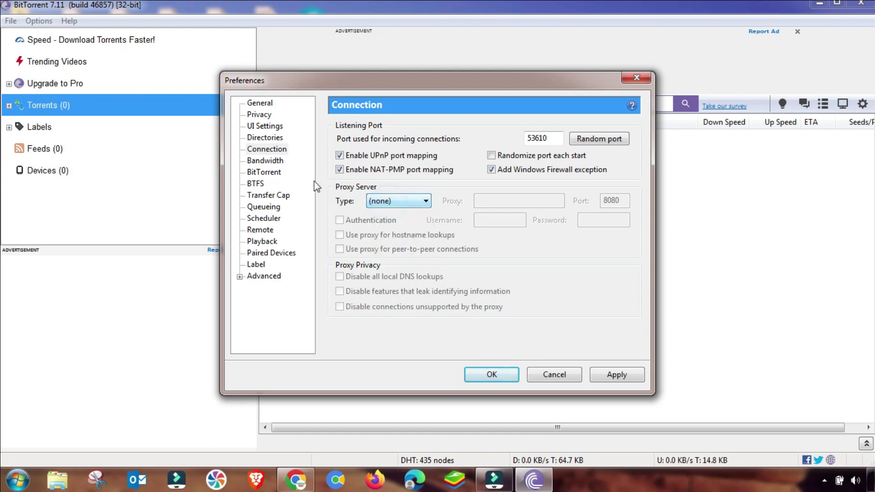
left_click(265, 160)
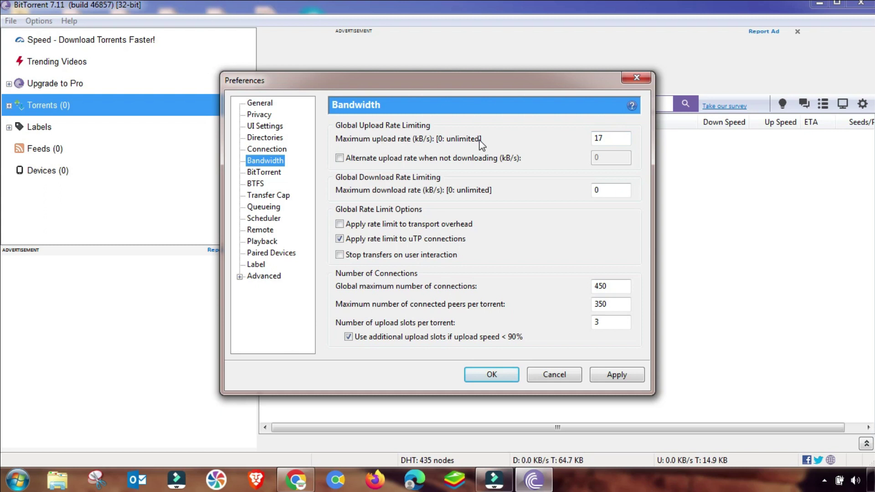
- Apply upload rate 7 kB/s, unlimited download, 650 global connections, 475 peers per torrent, 4 upload slots
left_click_drag(607, 143, 585, 144)
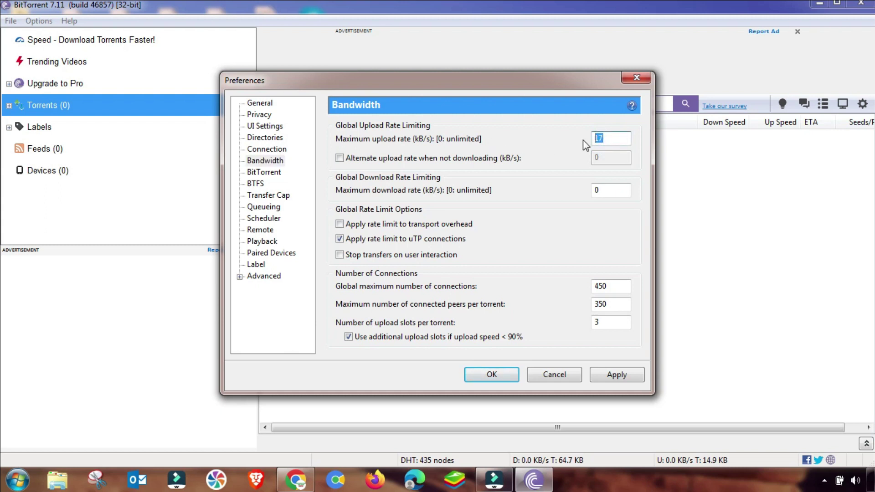
type("7")
left_click_drag(604, 193, 587, 191)
double_click(607, 286)
type("650")
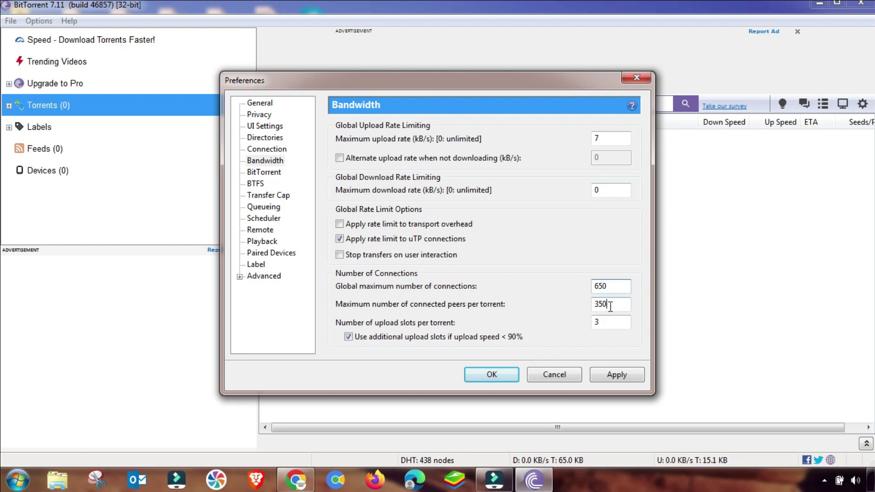
left_click_drag(611, 306, 577, 311)
type("475")
left_click(603, 324)
left_click_drag(599, 323, 590, 325)
type("4")
left_click(616, 375)
- Browse the BitTorrent, BTFS and Transfer Cap preference pages to reach Queueing
left_click(260, 173)
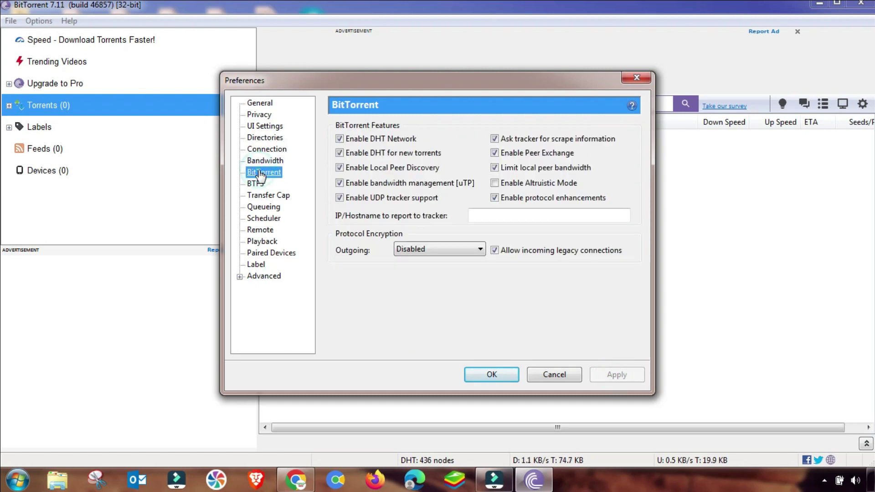
left_click(255, 184)
left_click(263, 195)
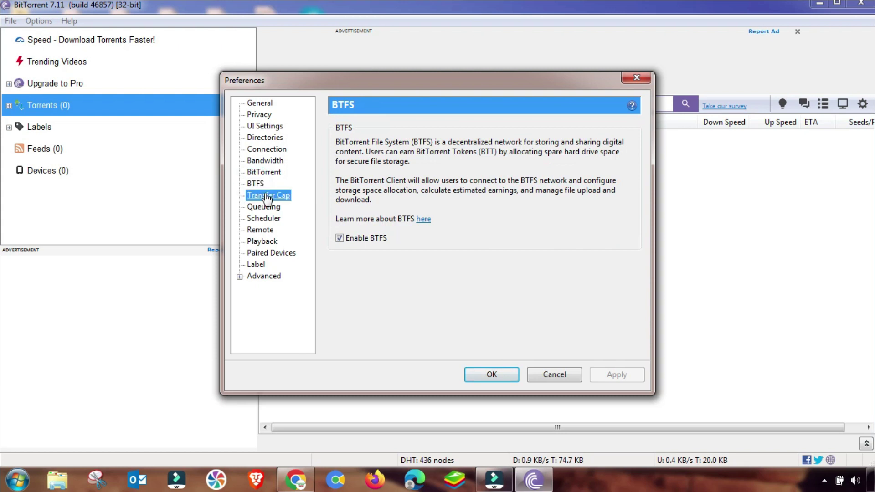
left_click(280, 210)
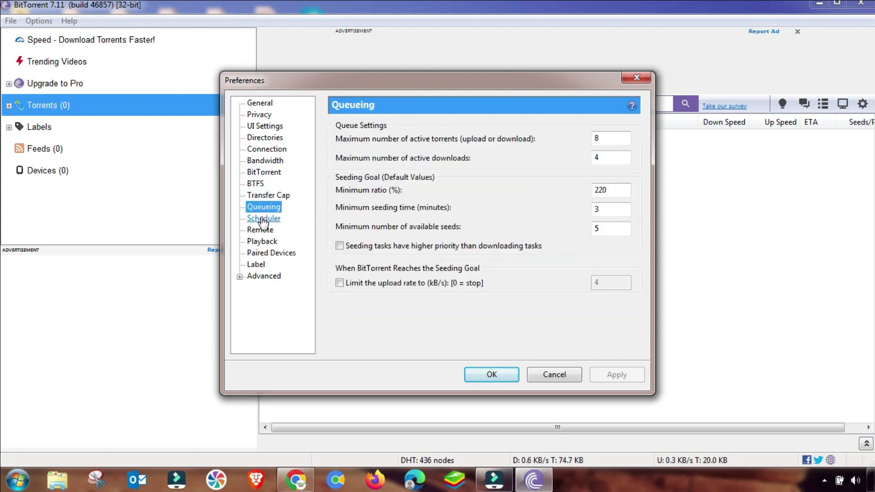
- Enter queueing values: 7 active torrents, 250% minimum ratio, 2-minute seeding time, 7 available seeds
double_click(600, 140)
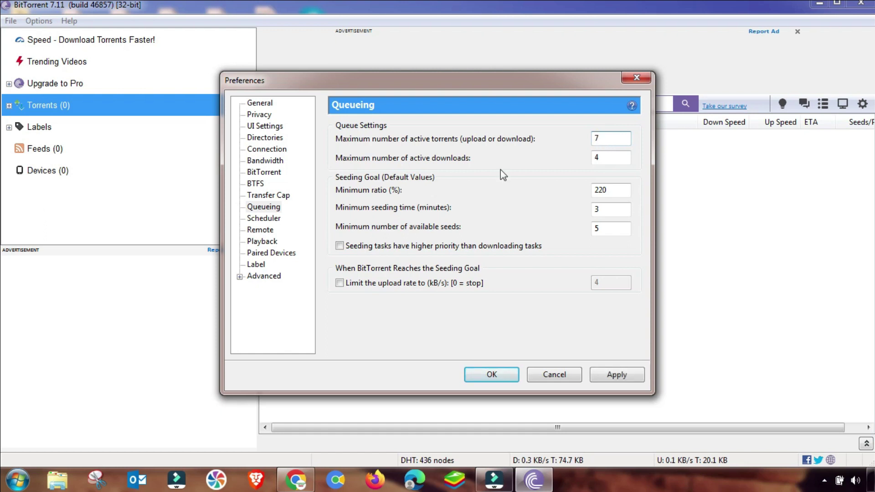
double_click(603, 160)
double_click(611, 190)
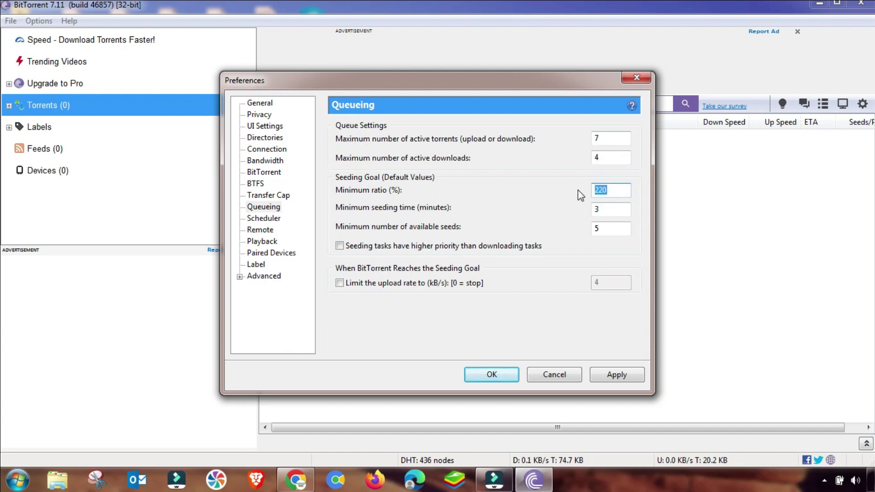
type("25")
double_click(594, 210)
double_click(599, 230)
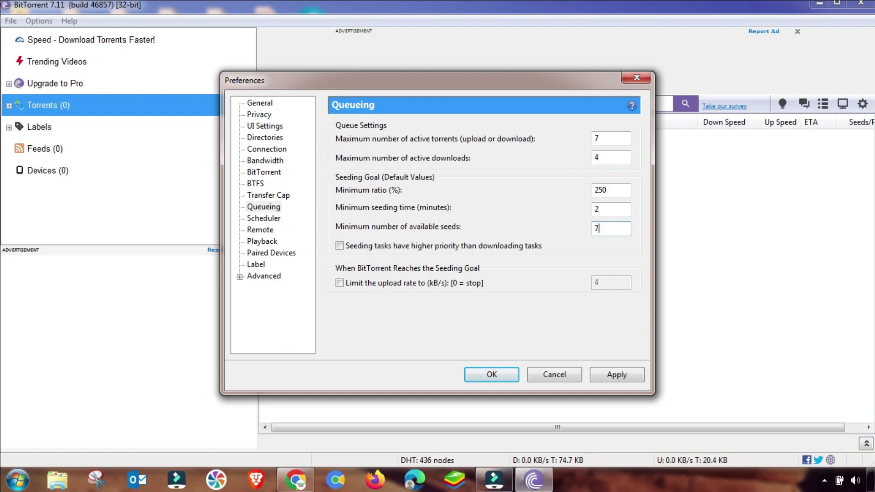
- Apply the queueing settings and go through Scheduler, Remote, Playback, Paired Devices and Label pages to Advanced
left_click(617, 374)
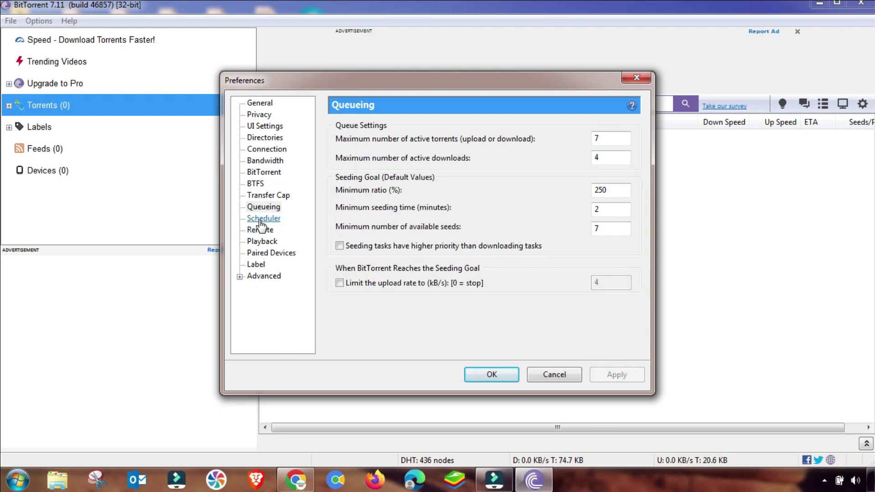
left_click(263, 219)
left_click(260, 230)
left_click(262, 242)
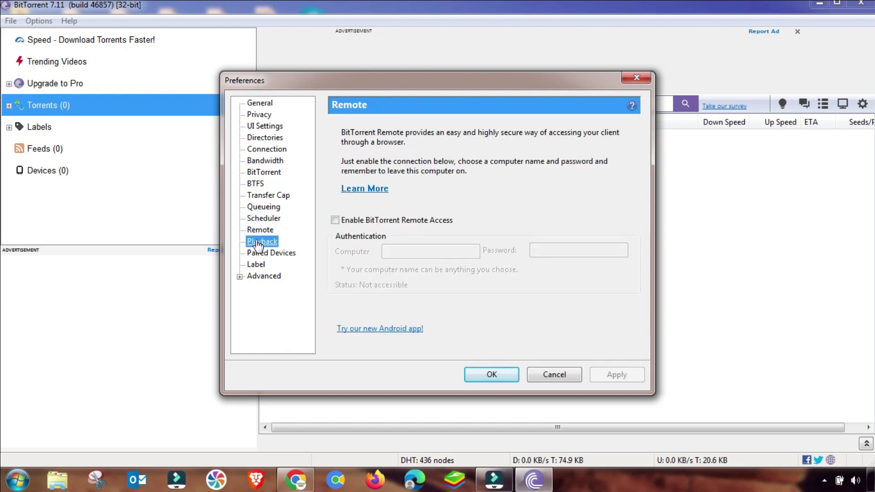
left_click(260, 254)
left_click(256, 264)
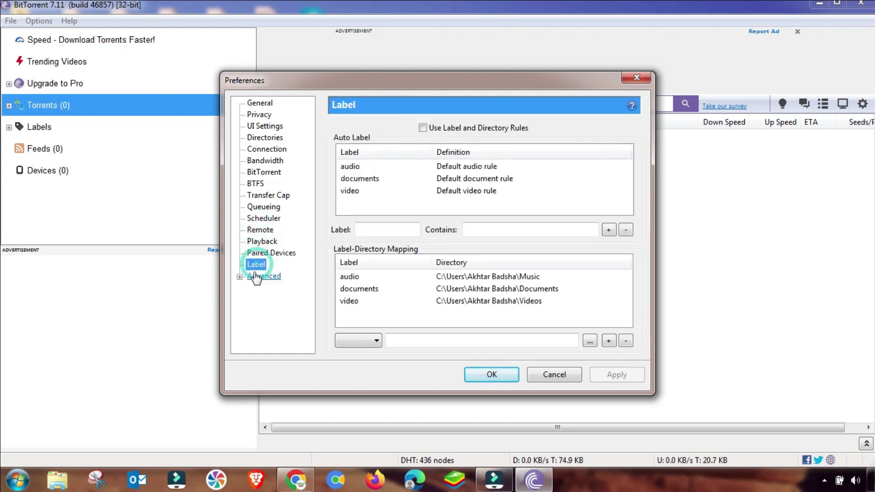
left_click(258, 278)
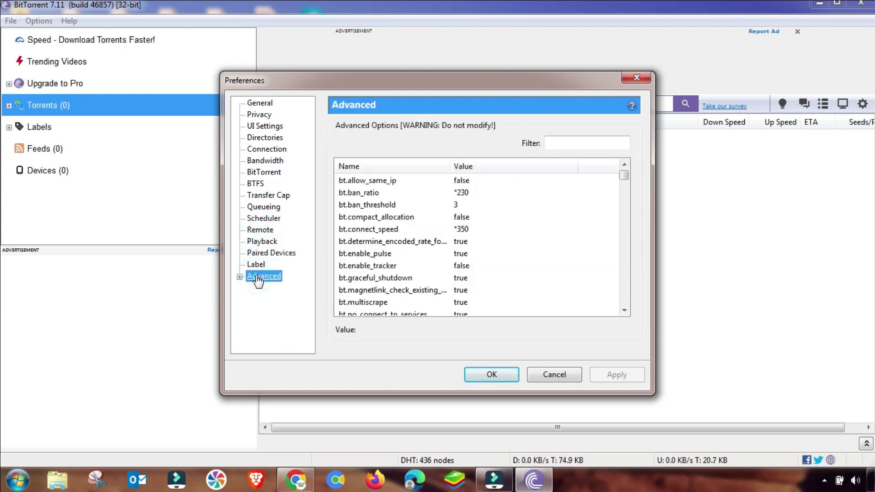
- Change bt.connect_speed from 350 to 450 and close Preferences with OK
left_click(404, 193)
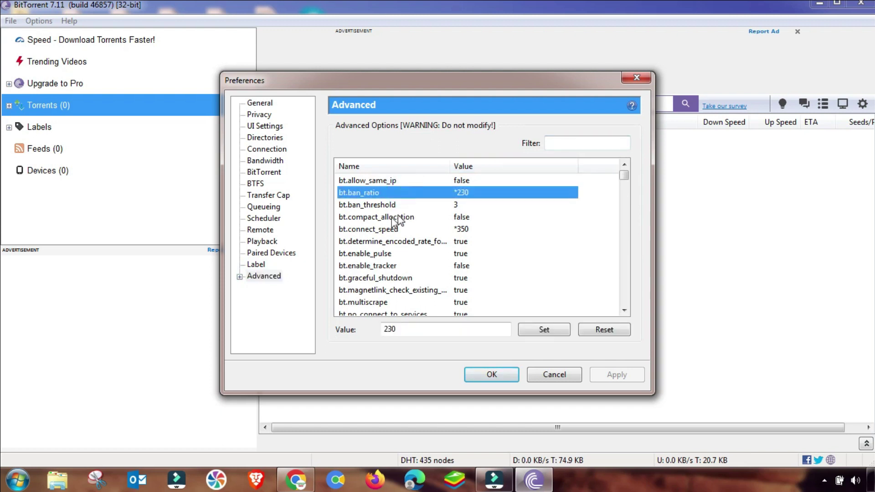
left_click(380, 230)
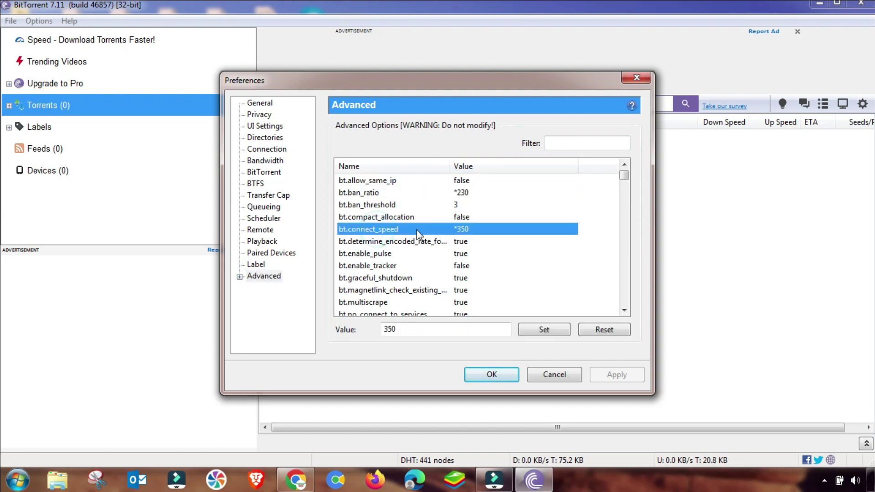
double_click(393, 330)
type("4")
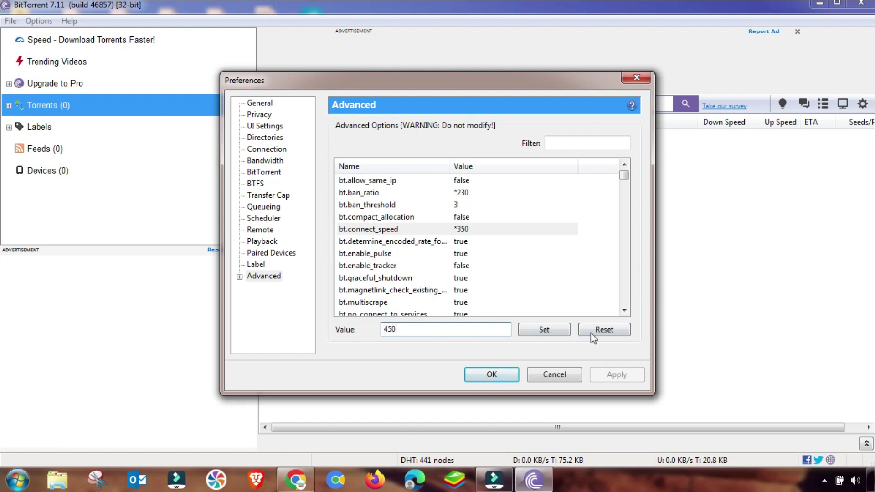
left_click(543, 333)
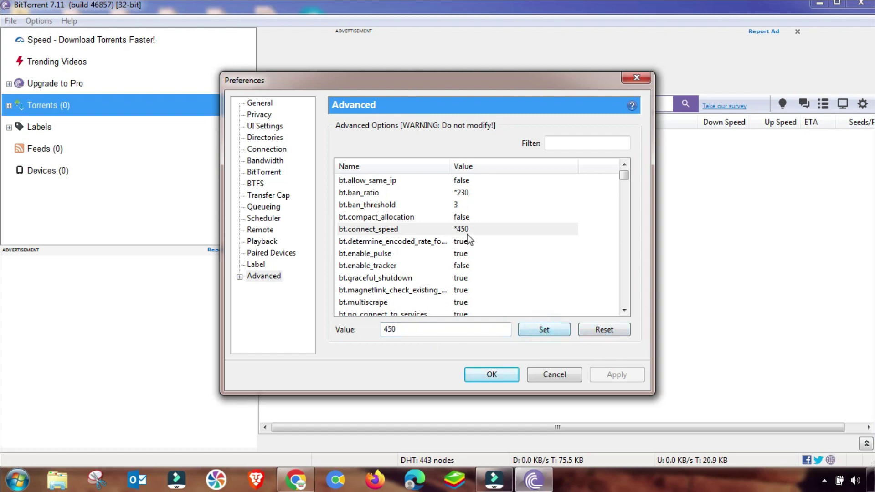
left_click(504, 376)
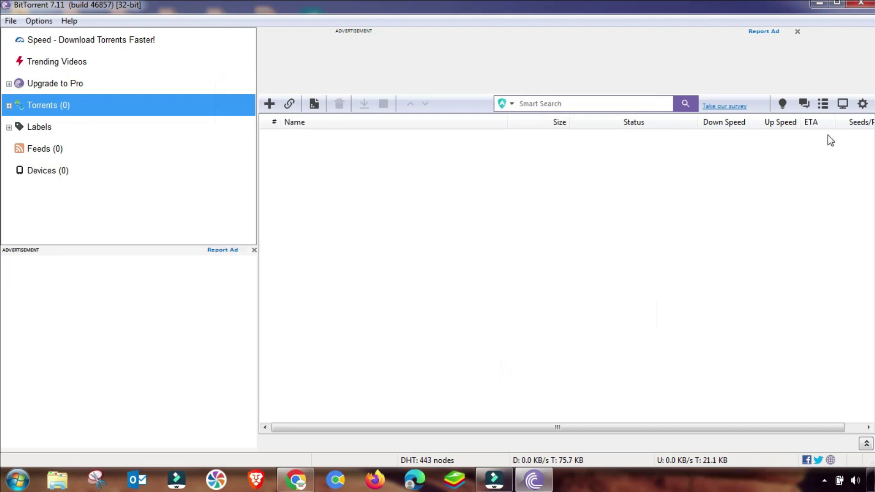
- Add the 1.78 GB Microsoft Office 2021 Pro Plus torrent from file and start downloading
left_click(11, 21)
left_click(34, 34)
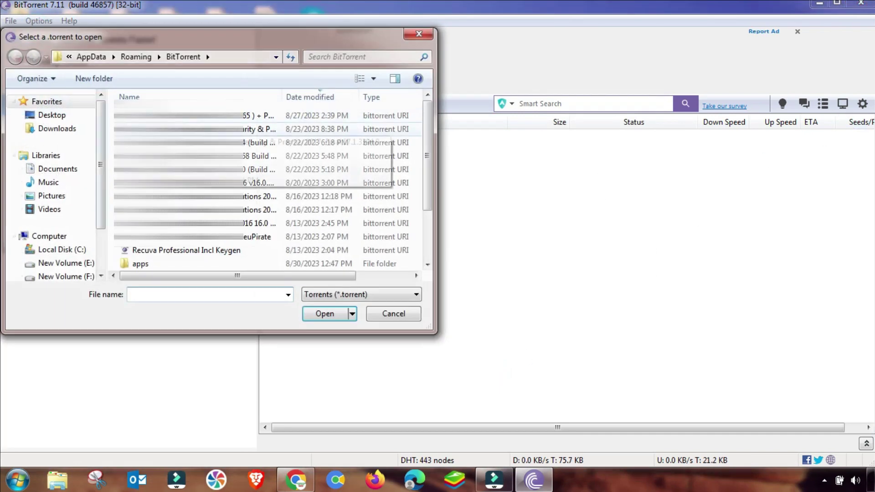
left_click(328, 314)
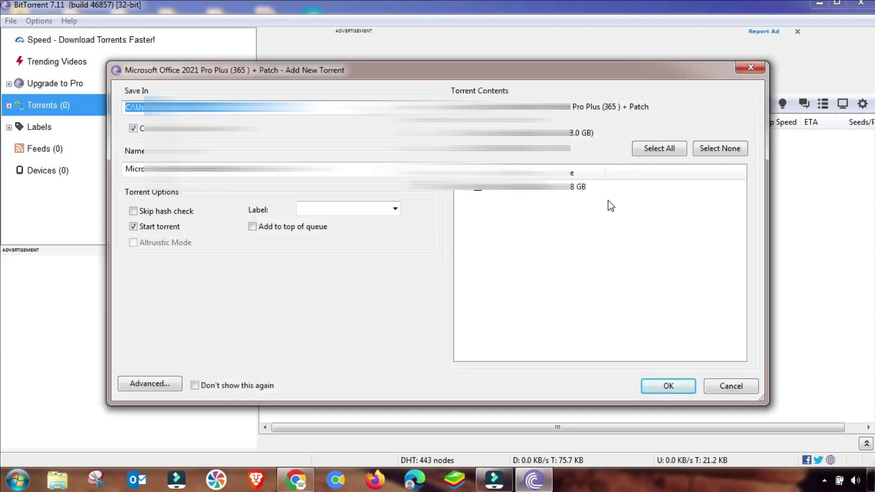
left_click(669, 386)
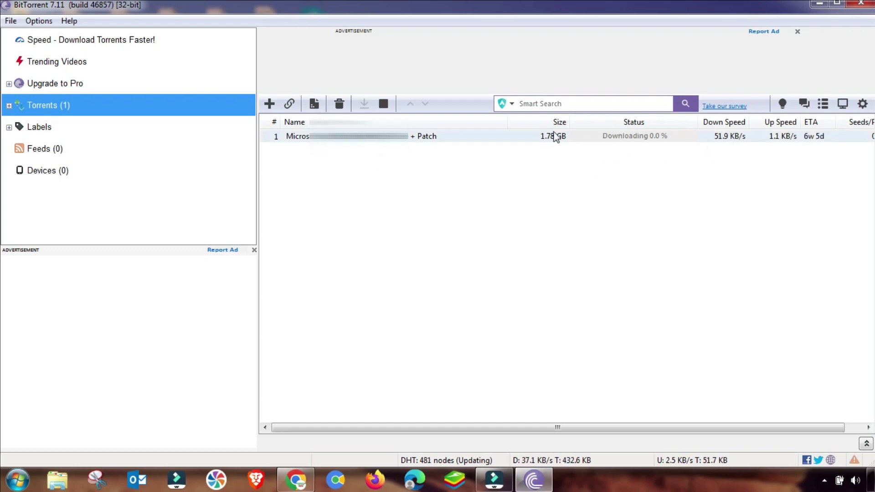
- Set the Office torrent's bandwidth allocation to High
right_click(463, 135)
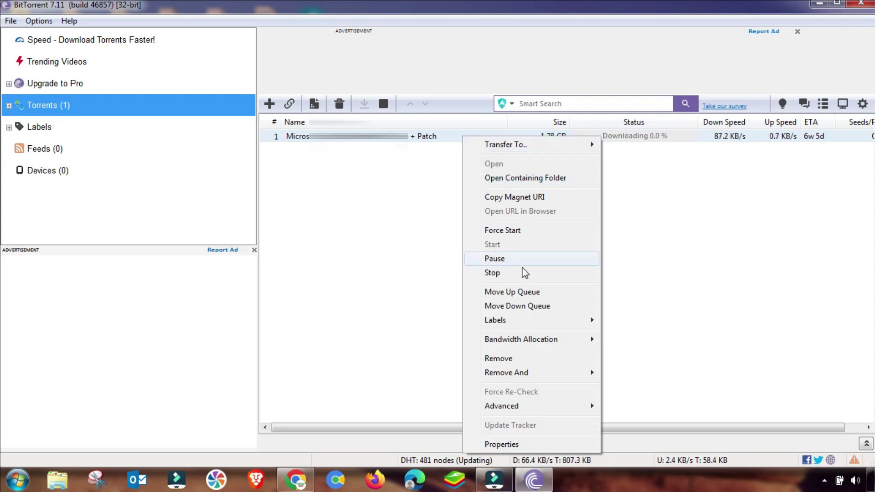
mouse_move(562, 342)
left_click(621, 340)
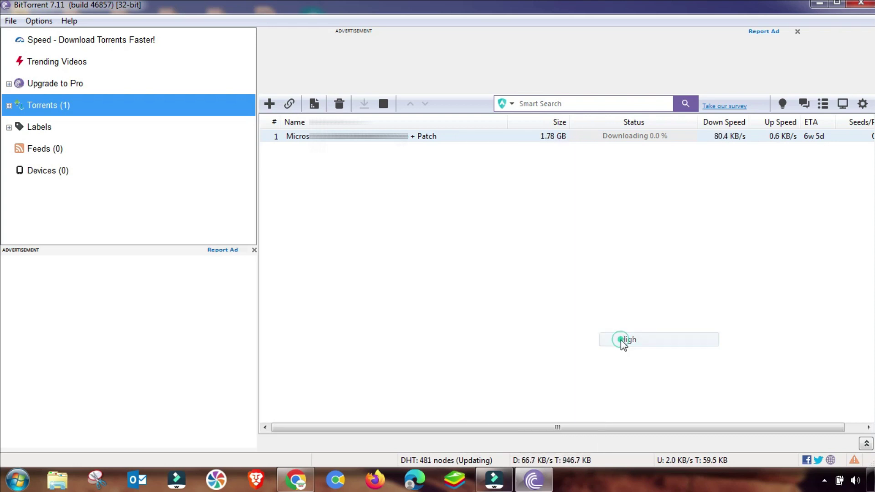
- Set the Office torrent's upload limit to Unlimited
right_click(444, 138)
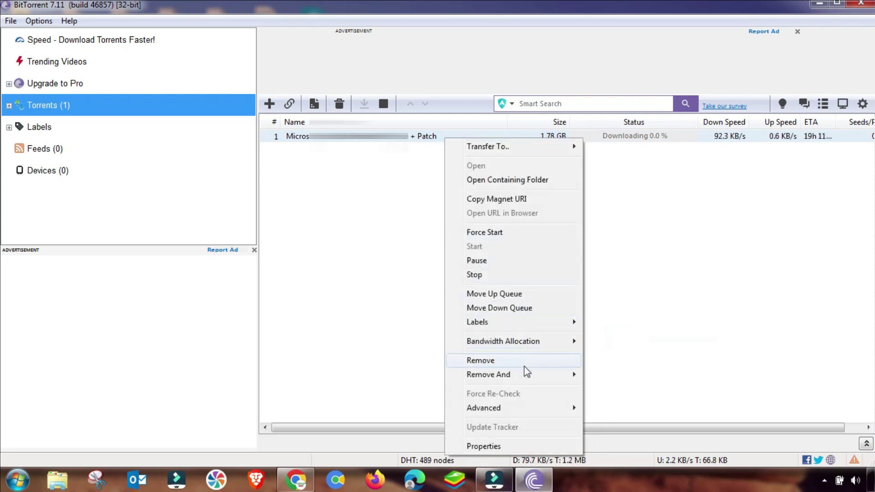
mouse_move(529, 407)
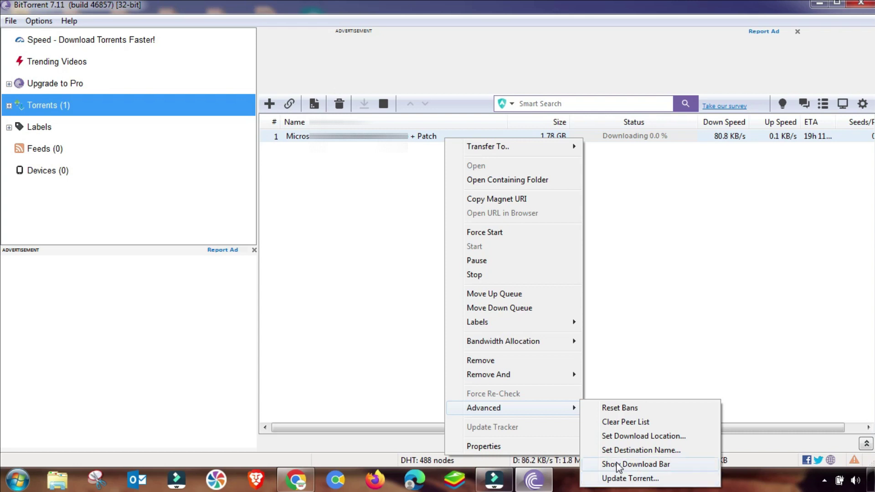
mouse_move(506, 343)
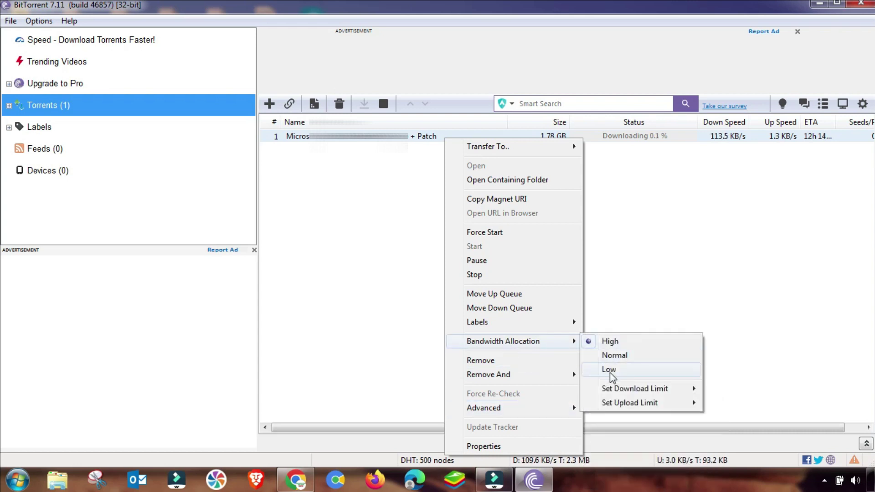
mouse_move(631, 390)
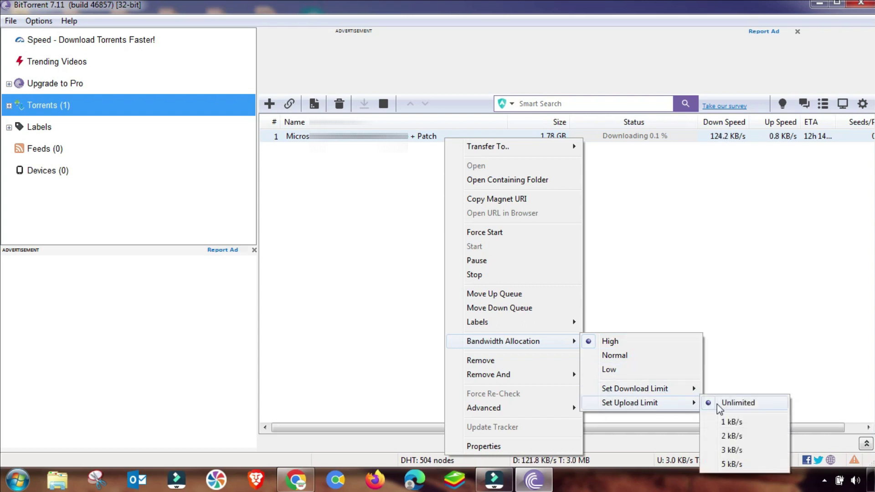
left_click(731, 465)
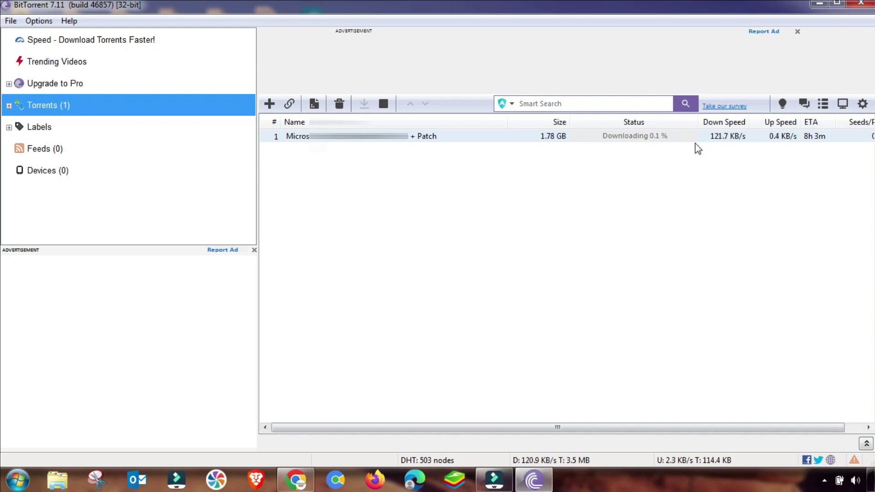